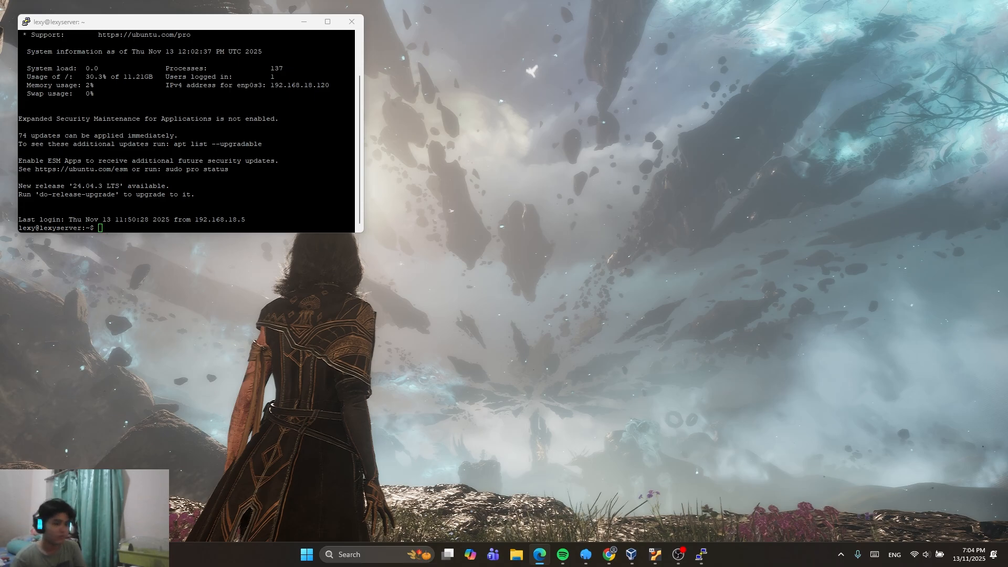
- Examine the Matkul virtual machine's settings in VirtualBox Manager and the ip a output in its console
left_click(631, 554)
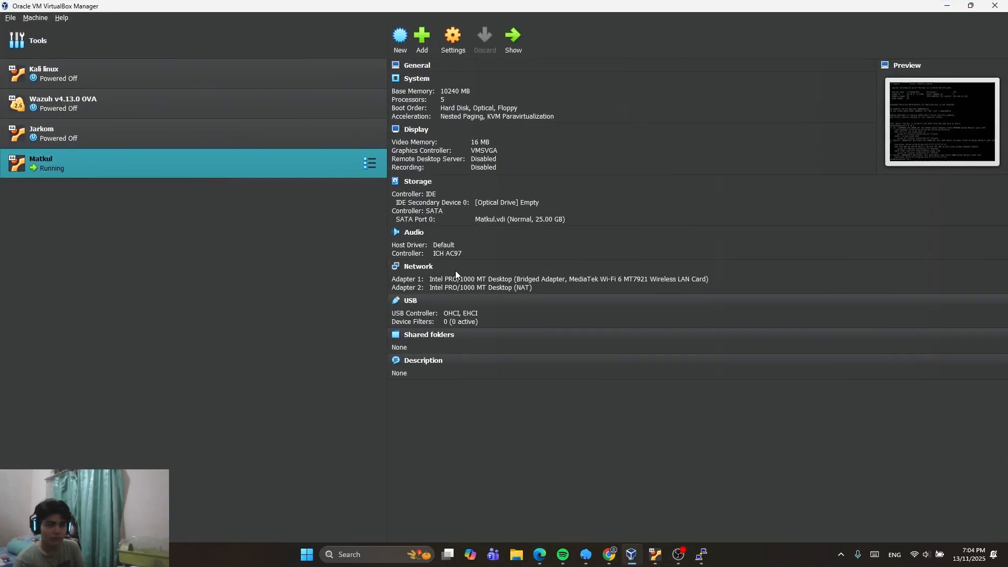
left_click(947, 5)
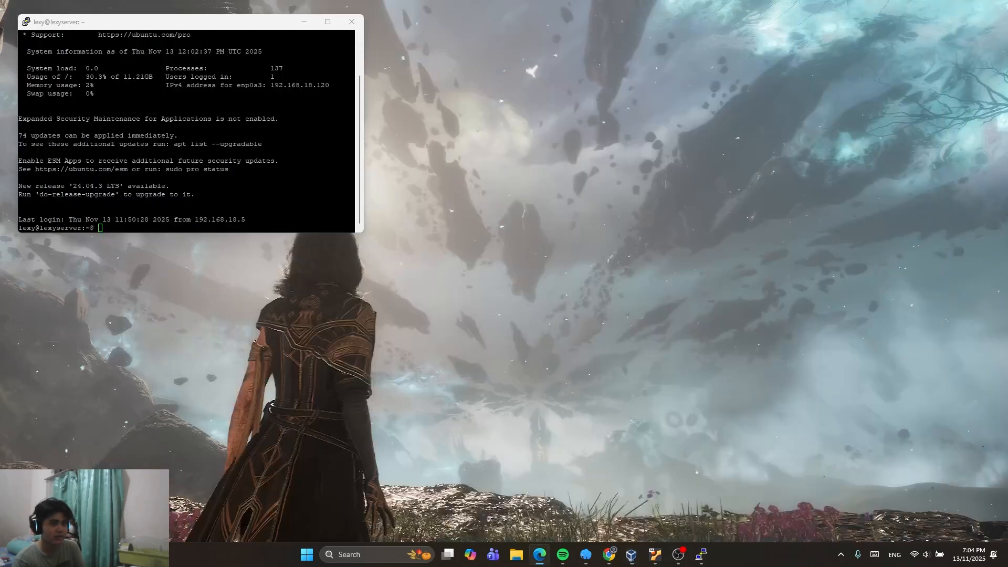
left_click(655, 554)
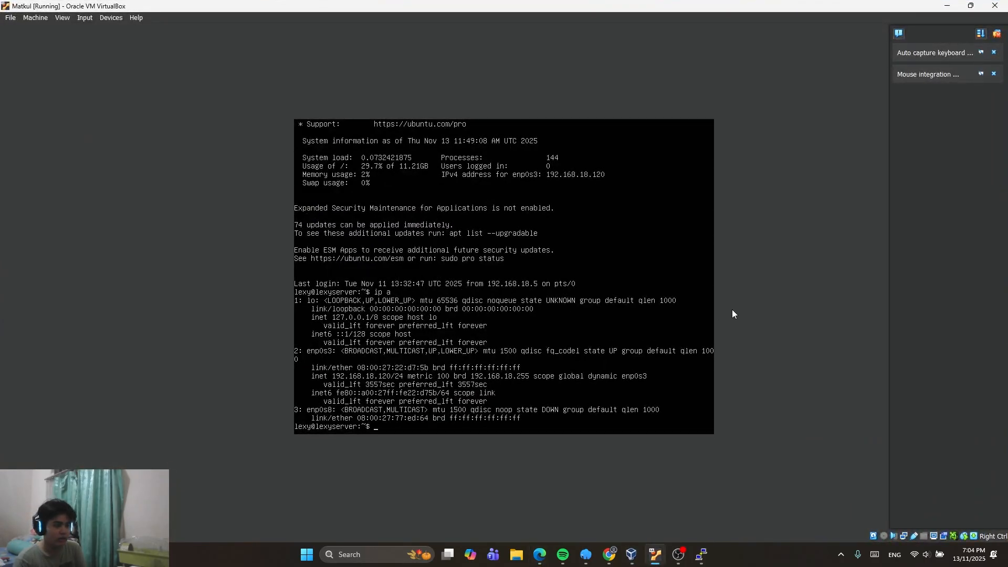
left_click(947, 5)
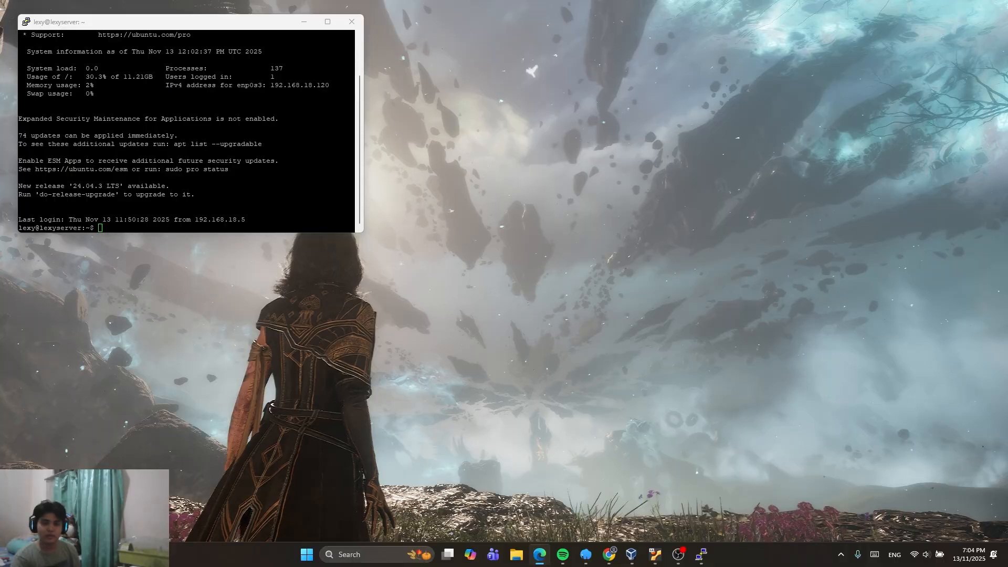
- Switch to the PRTG web interface in Chrome and examine all probes, groups and devices in the Root device tree
key("alt+Tab")
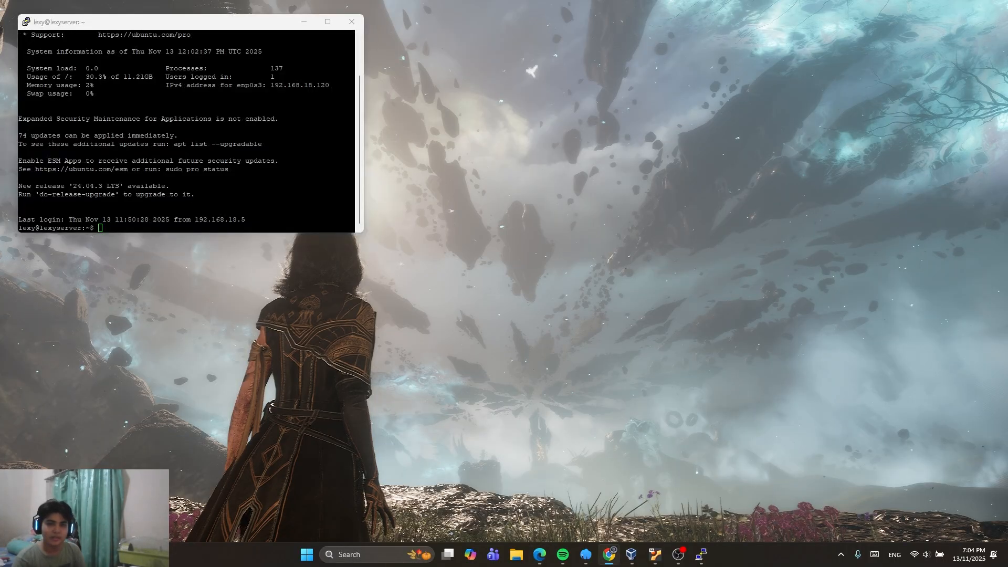
left_click_drag(1007, 473, 475, 1)
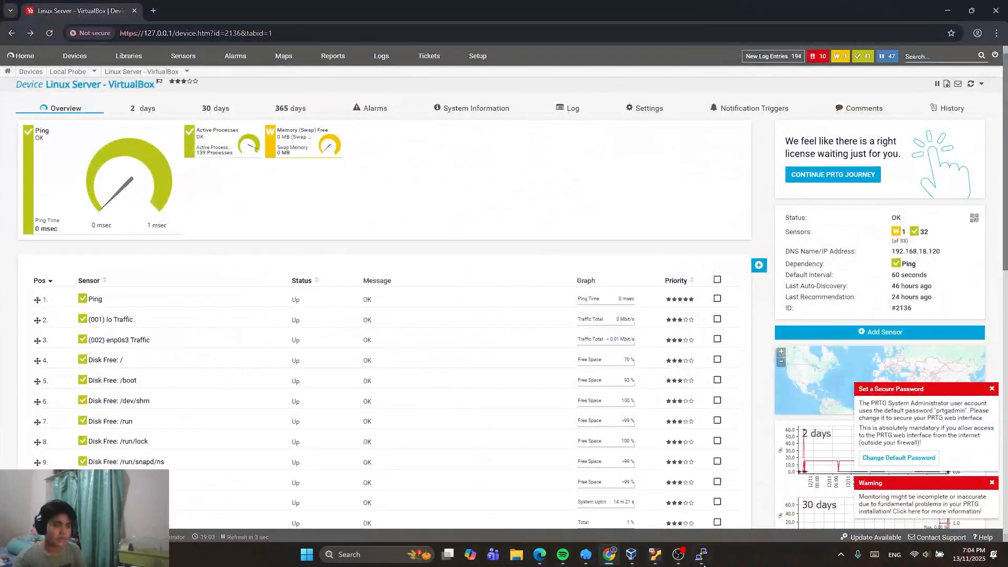
left_click(700, 556)
left_click(500, 151)
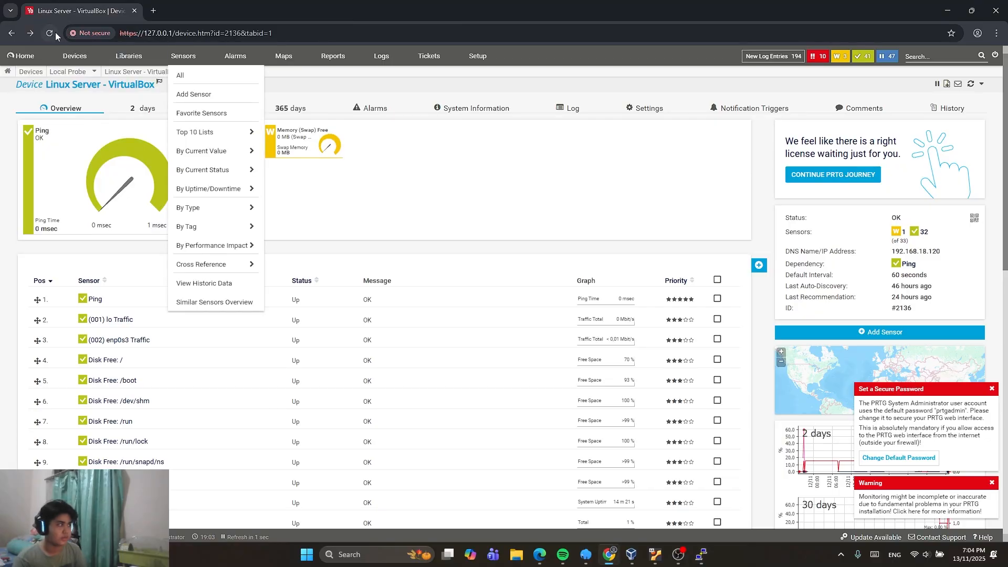
left_click(74, 57)
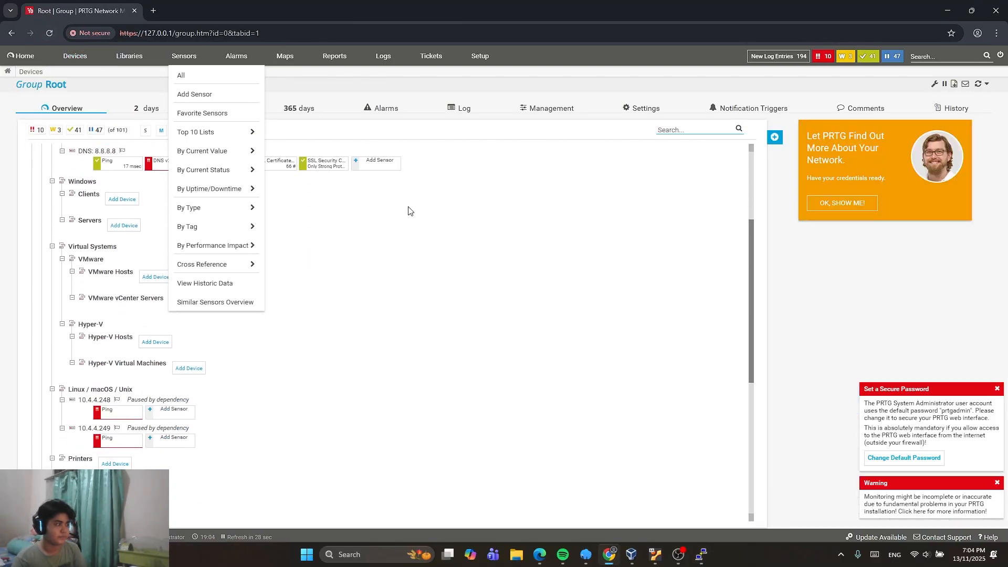
left_click(183, 55)
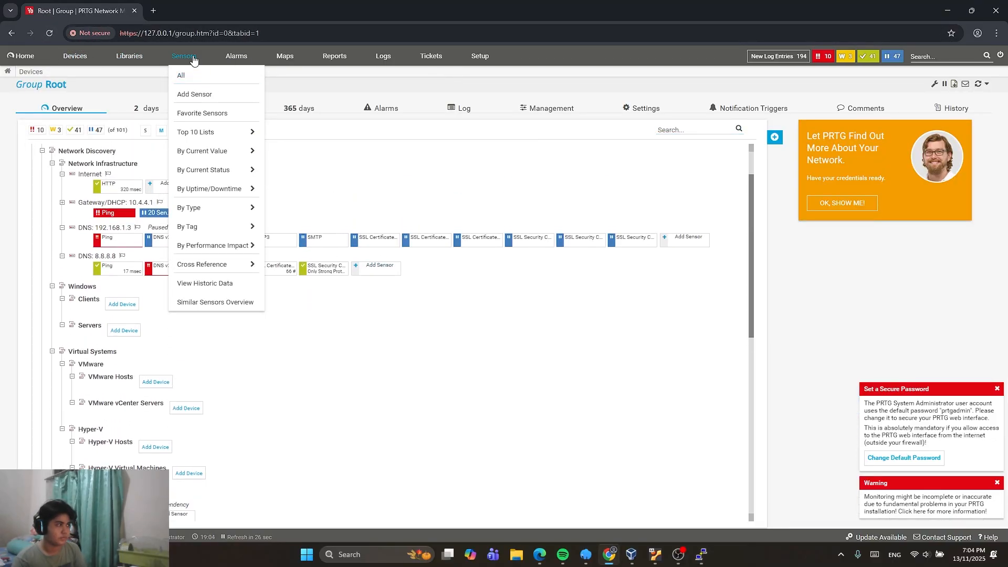
left_click(74, 56)
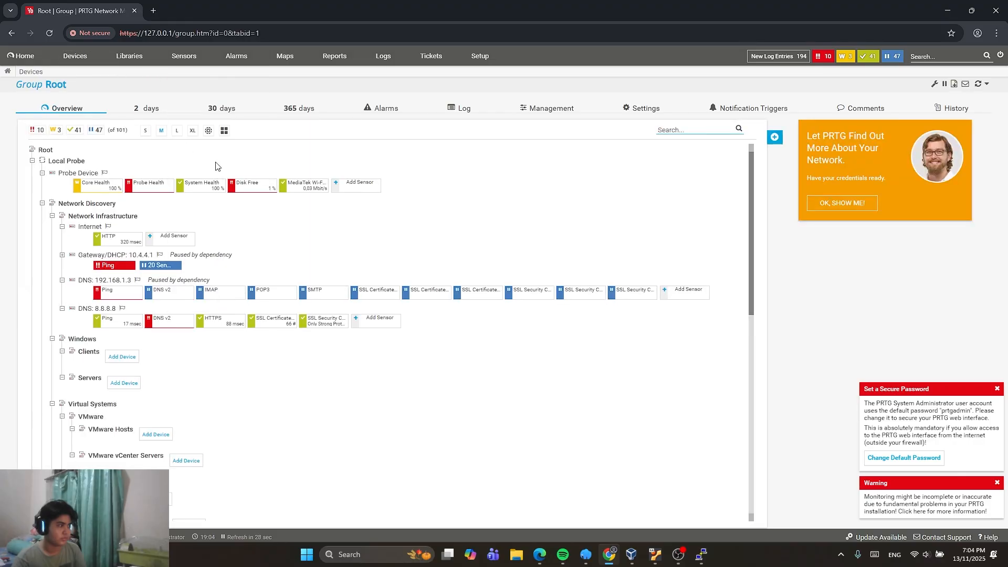
scroll(401, 338, "down", 5)
scroll(401, 339, "down", 4)
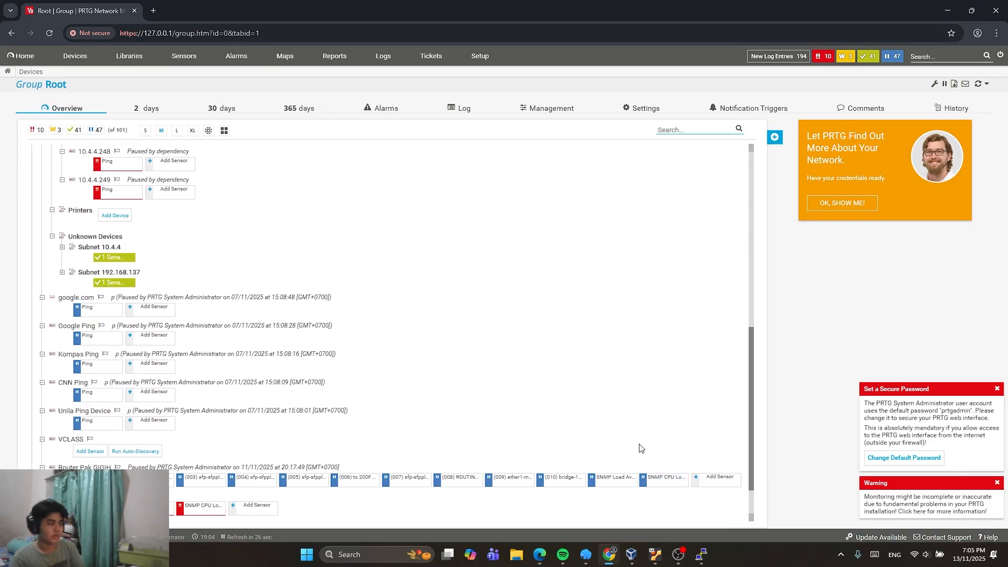
mouse_move(658, 385)
scroll(562, 349, "down", 1)
scroll(569, 363, "up", 2)
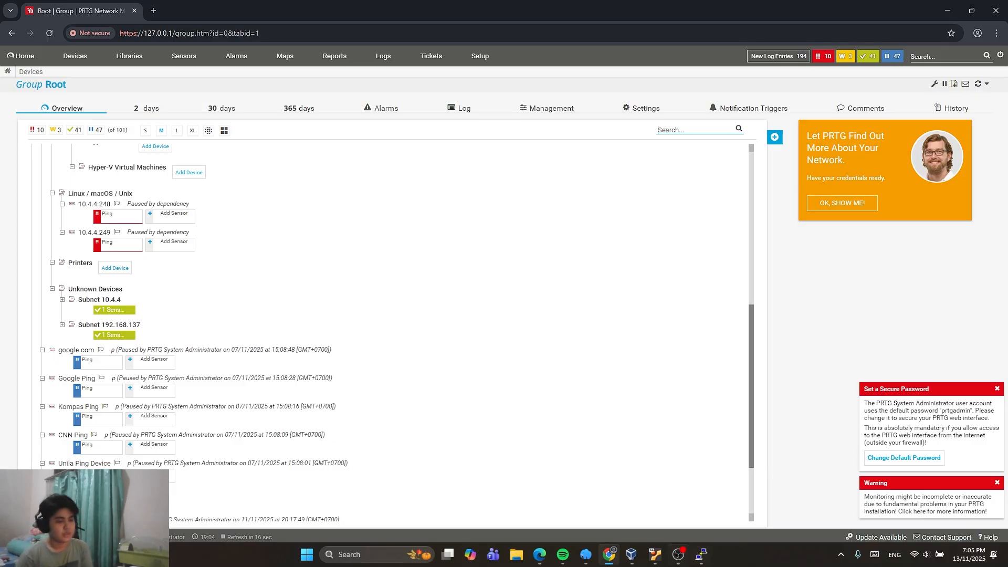
- Switch to the PuTTY session, run "sudo apt update && sudo apt upgrade -y" and enter the sudo password
left_click(702, 555)
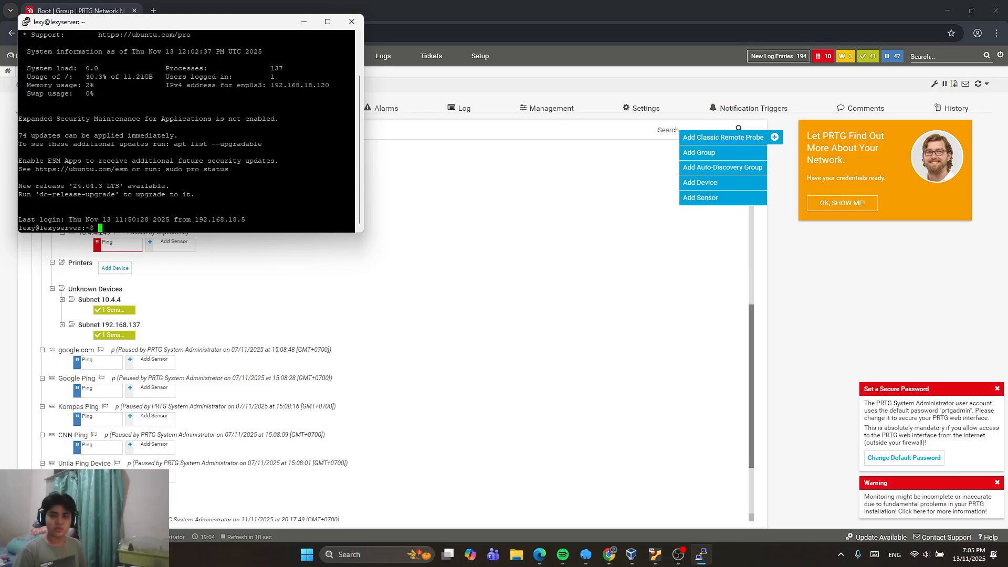
key("alt+Tab")
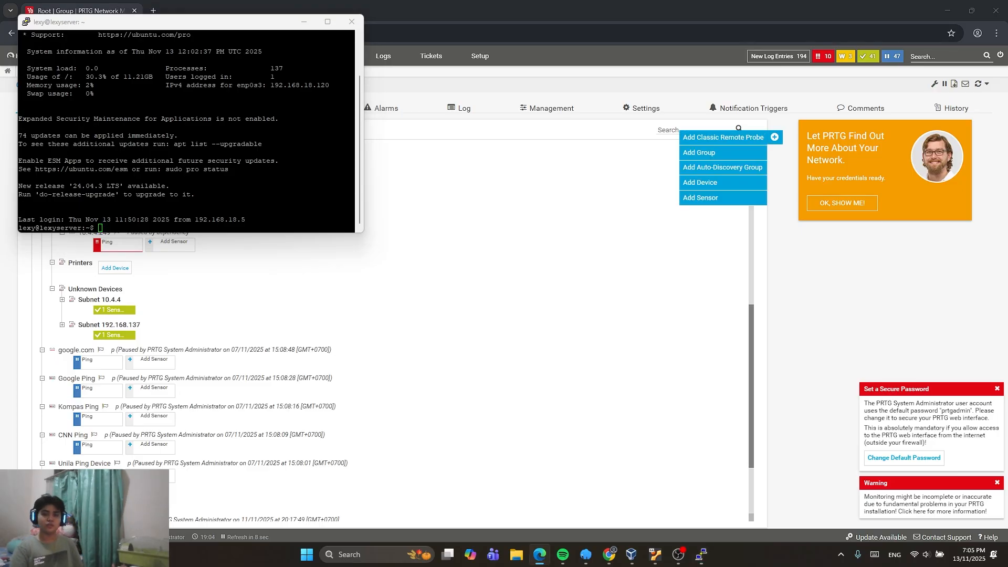
left_click(277, 193)
right_click(277, 193)
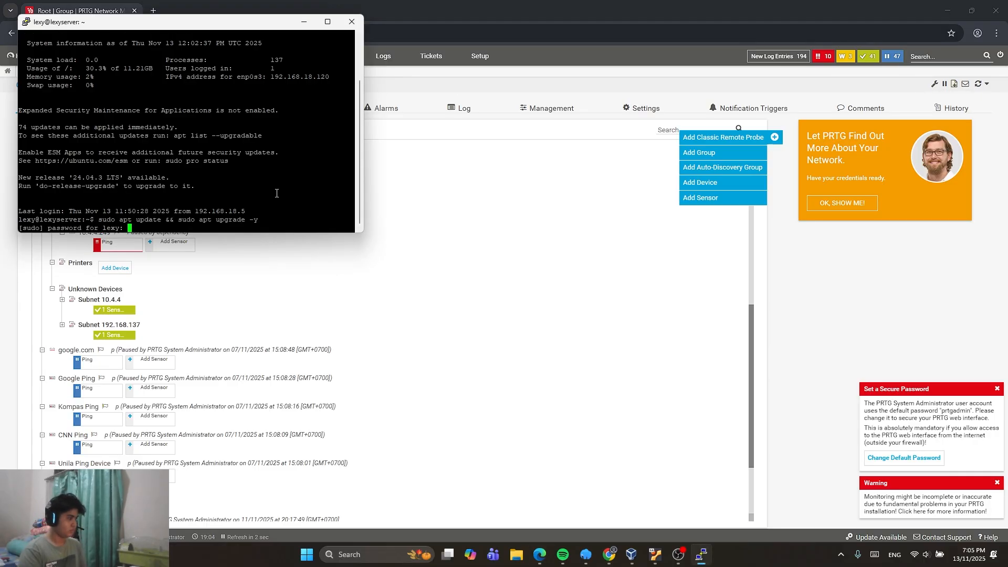
key("Return")
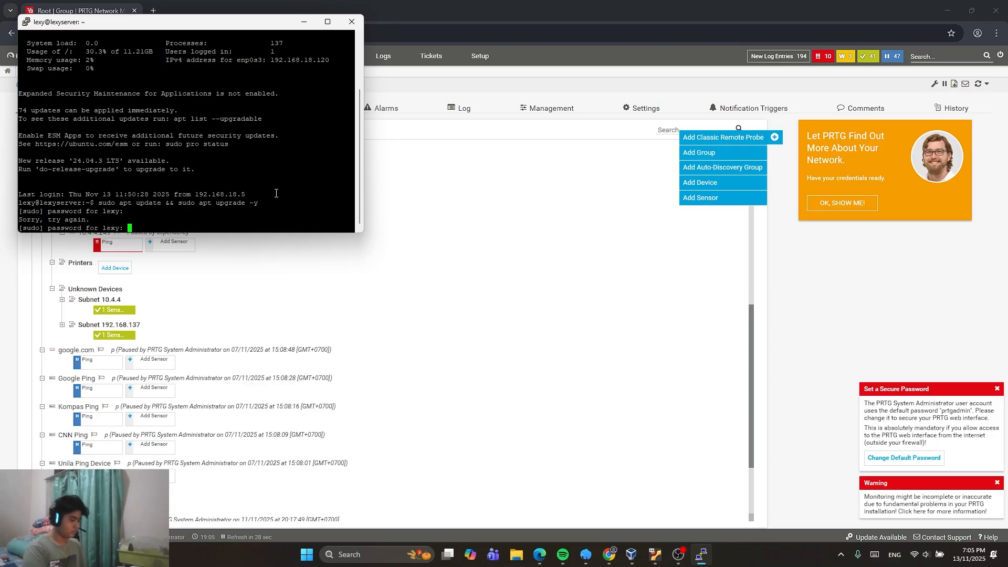
key("Return")
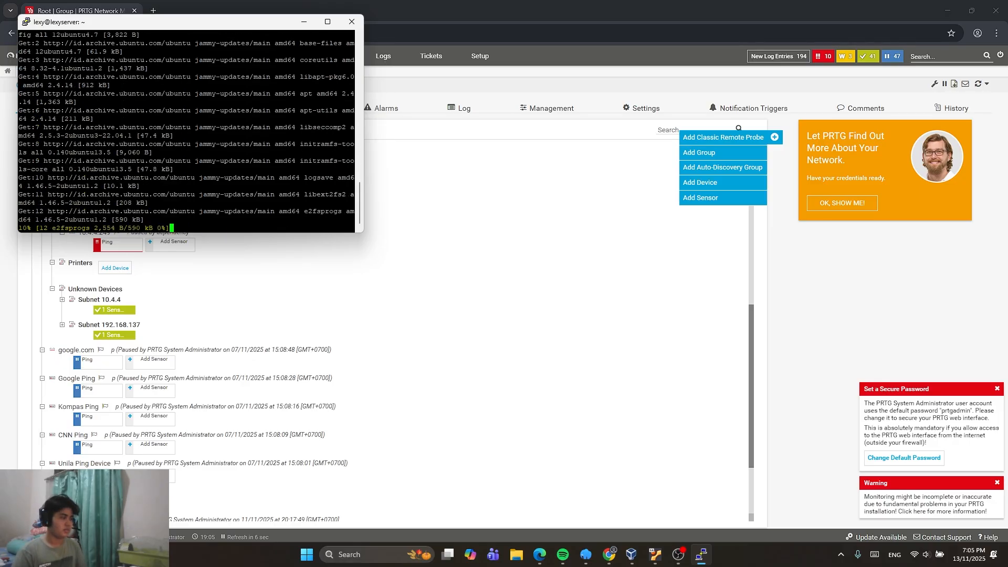
- Install the SNMP packages on the server with "sudo apt install snmp snmpd -y"
key("alt+Tab")
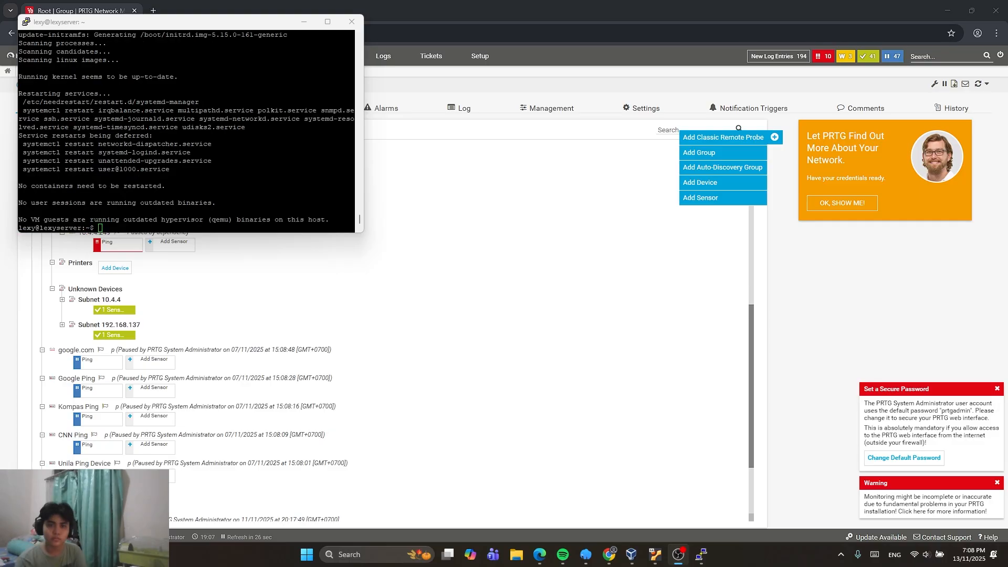
key("alt+Tab")
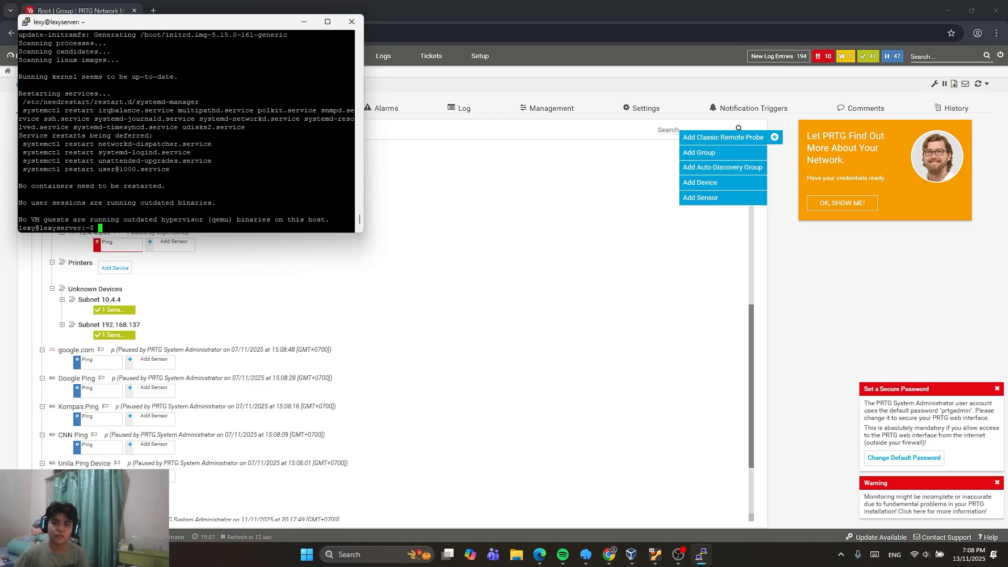
right_click(130, 211)
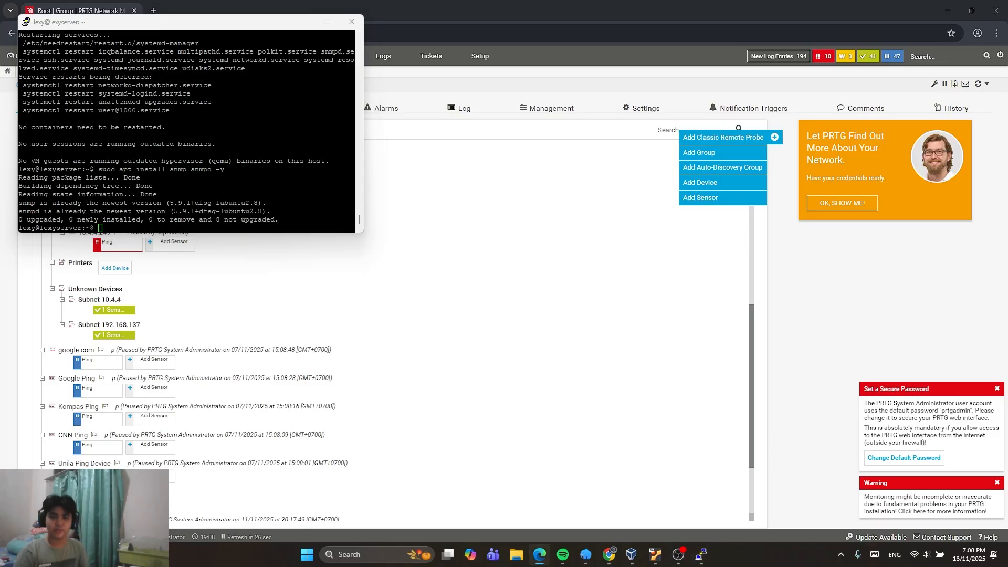
- Open the SNMP configuration with "sudo nano /etc/snmp/snmpd.conf" and examine the sysLocation and sysContact lines
right_click(256, 181)
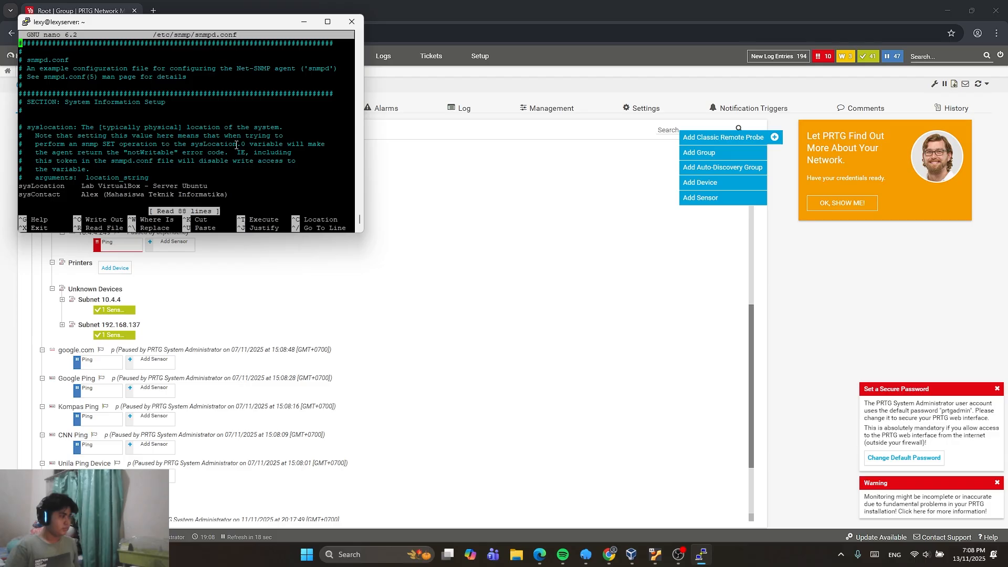
key("Down")
key("Down")
key("Down")
key("Down")
key("Down")
key("Down")
key("Down")
key("Down")
key("Down")
key("Down")
key("Down")
key("Down")
key("Down")
key("Down")
key("Down")
key("Down")
key("Down")
key("Down")
key("Down")
key("Down")
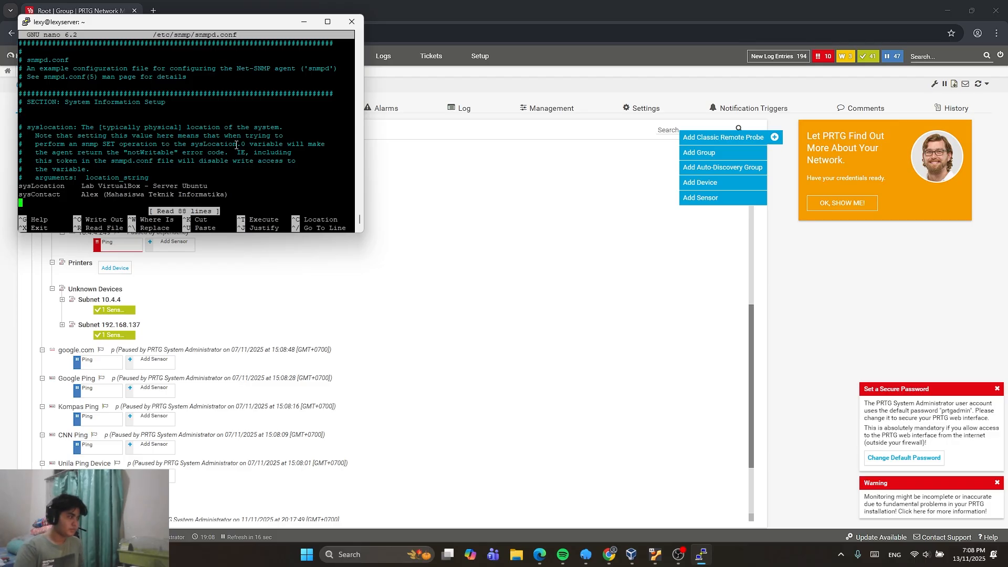
key("Up")
key("Up")
key("Up")
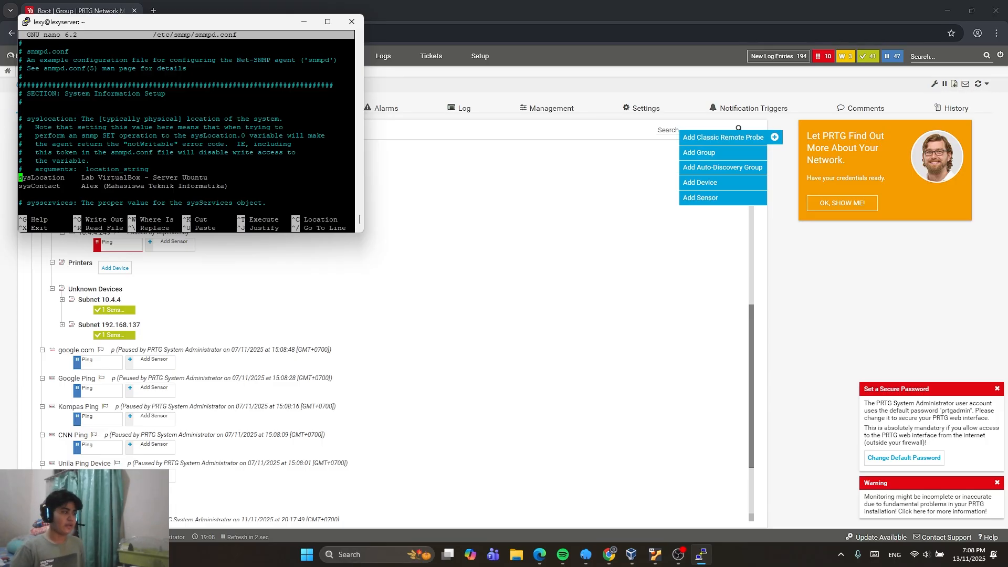
- Examine the sysServices line and the Agent Operating Mode section of snmpd.conf down to the agentAddress line
key("Down")
key("Down")
key("Down")
key("Down")
key("Down")
key("Down")
key("Down")
key("Down")
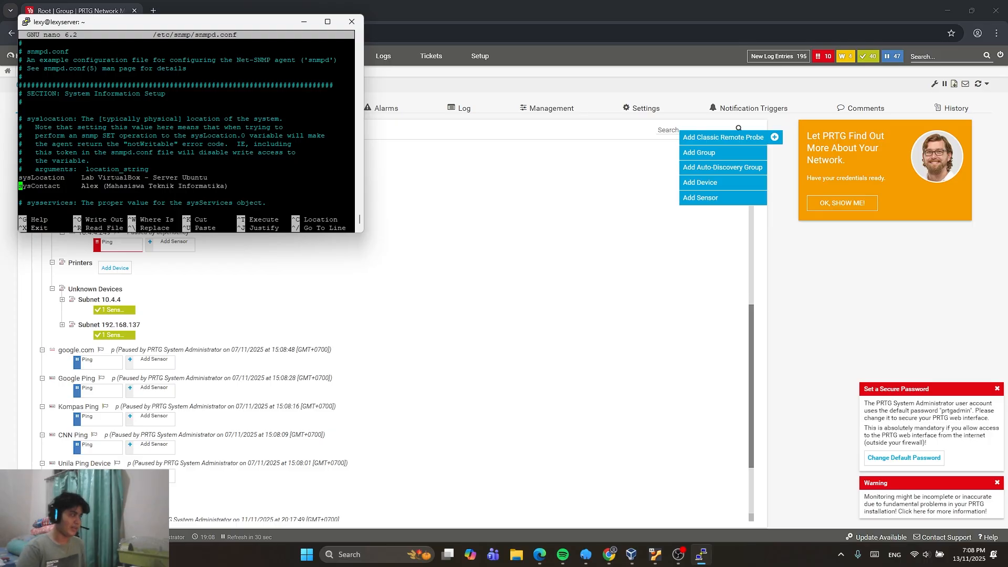
key("Down")
key("Down")
key("Down")
key("Down")
key("Down")
key("Down")
key("Down")
key("Down")
key("Down")
key("Down")
key("Down")
key("Down")
key("Down")
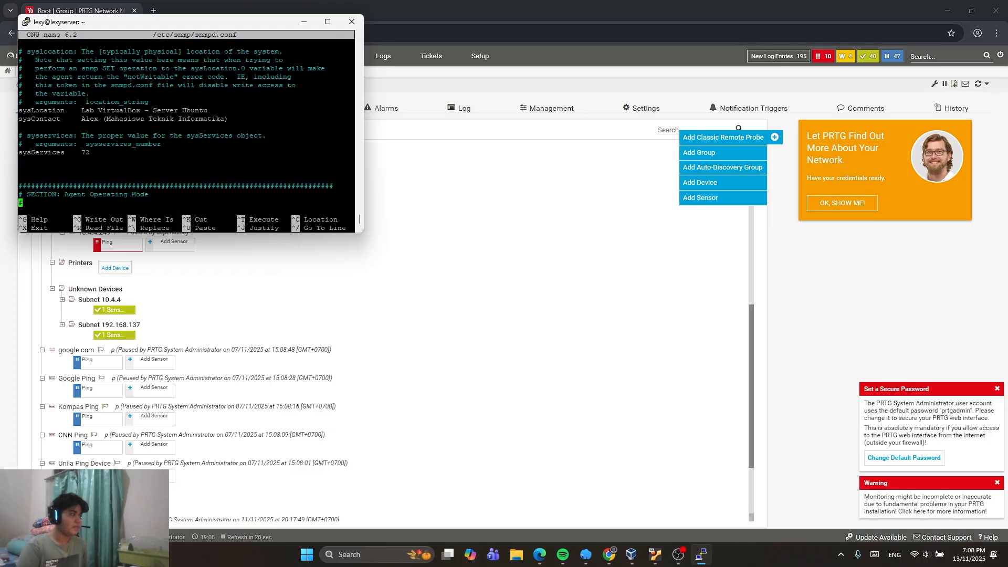
key("Down")
key("Down")
key("Down")
key("Down")
key("Down")
key("Down")
key("Down")
key("Down")
key("Down")
key("Down")
key("Down")
key("Down")
key("Down")
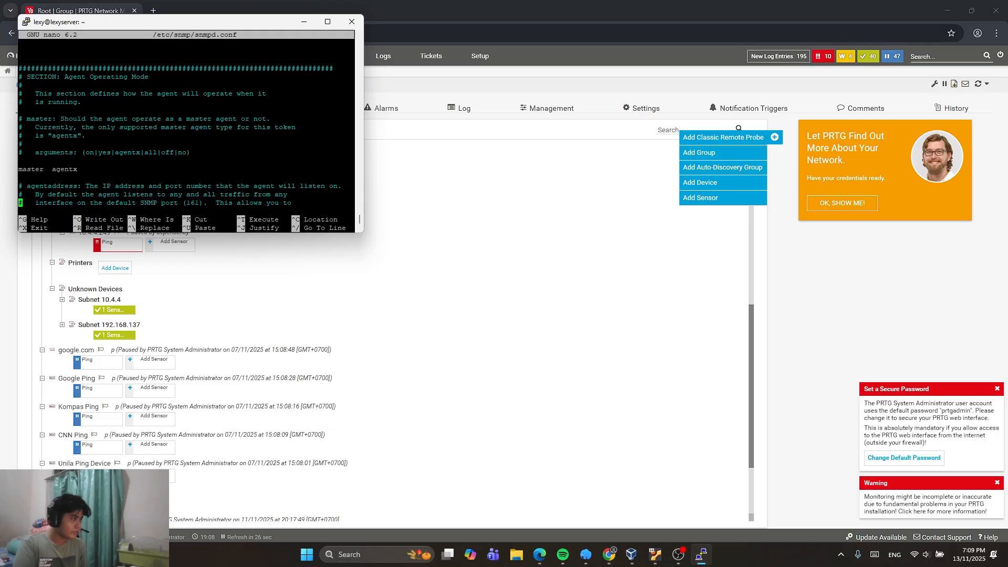
key("Up")
key("Up")
key("Up")
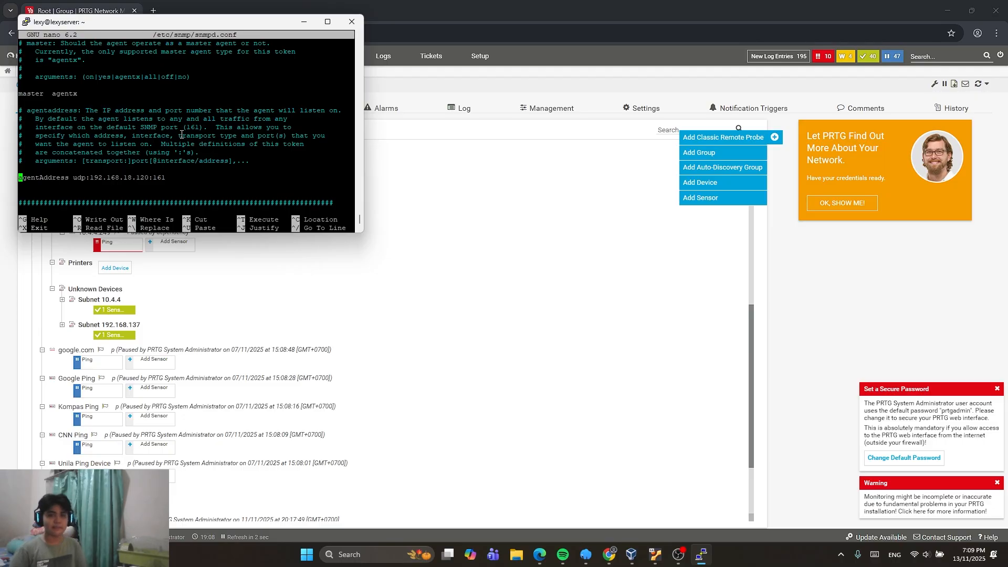
- Examine the views and rocommunity lines in the Access Control Setup section of snmpd.conf and exit nano
key("Down")
key("Down")
key("Down")
key("Down")
key("Down")
key("Down")
key("Down")
key("Down")
key("Down")
key("Down")
key("Down")
key("Down")
key("Down")
key("Down")
key("Down")
key("Down")
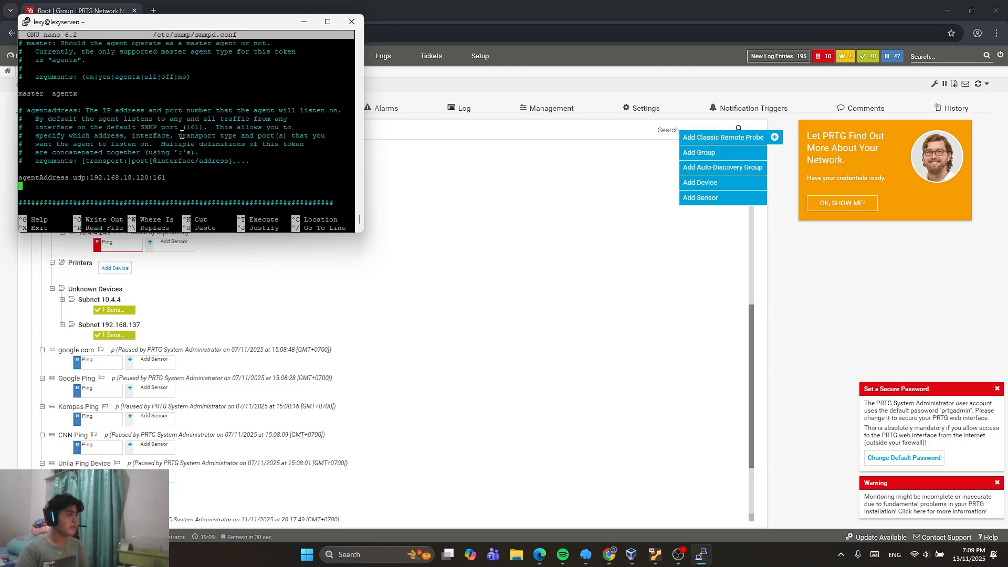
key("Down")
key("Down")
key("Down")
key("Down")
key("Down")
key("Down")
key("Down")
key("Down")
key("Down")
key("Down")
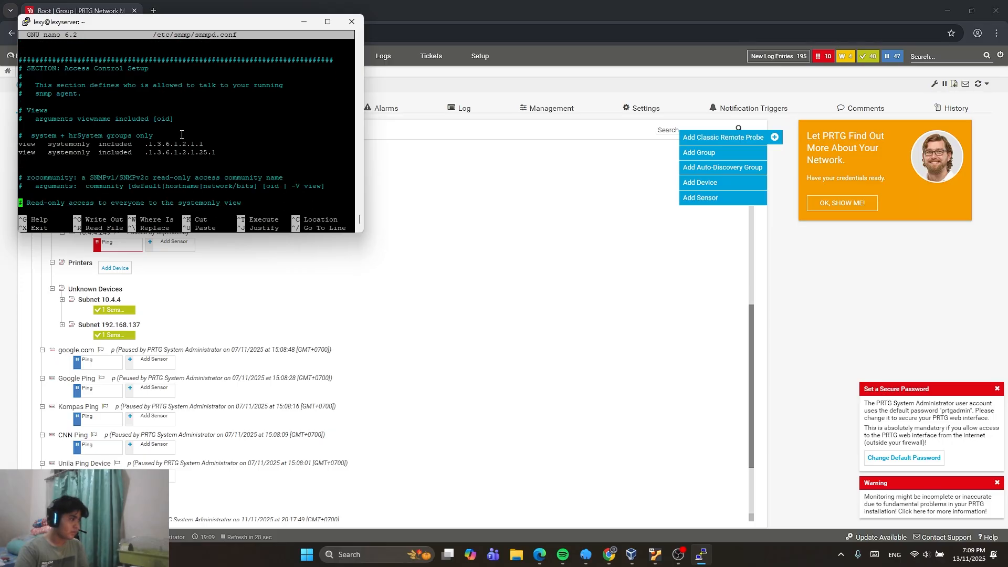
key("Up")
key("Up")
key("Up")
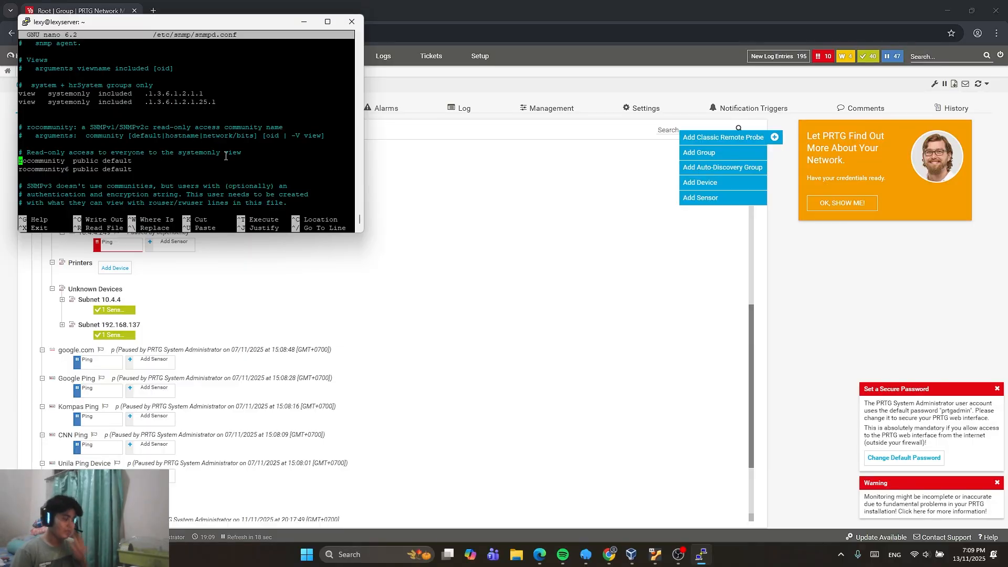
key("ctrl+x")
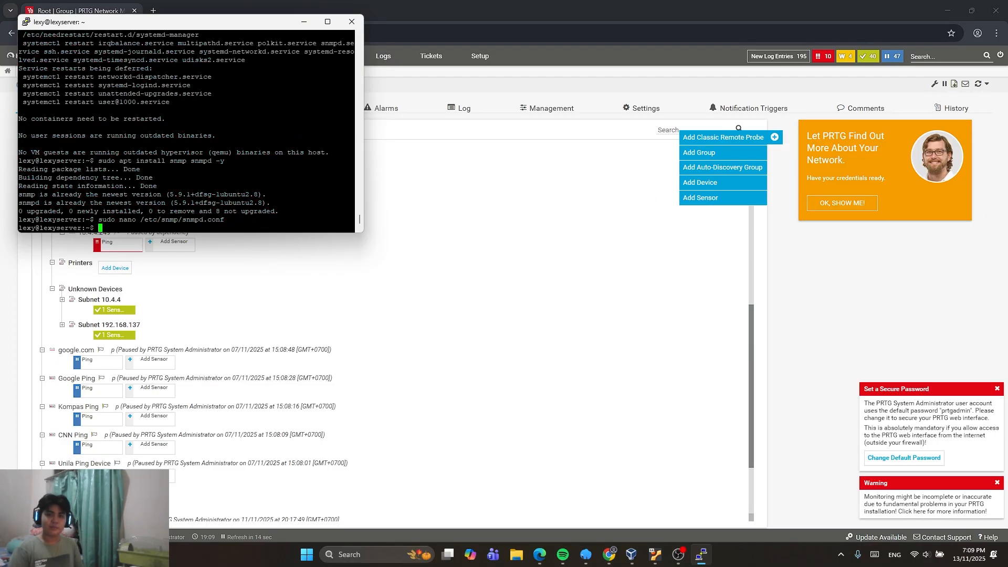
- Check the SNMP daemon with "sudo systemctl status snmpd" and quit the status output
key("alt+Tab")
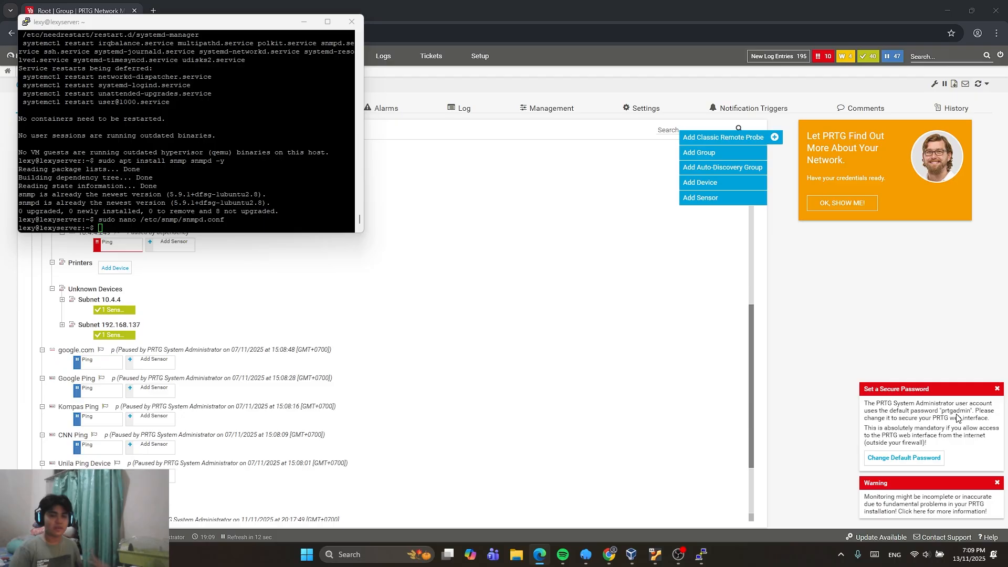
right_click(294, 191)
key("Return")
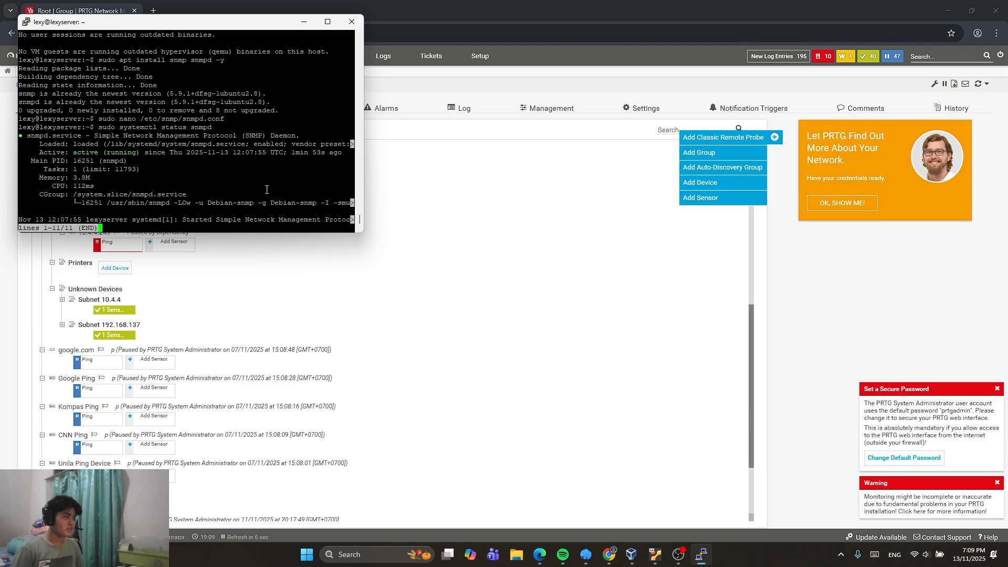
key("q")
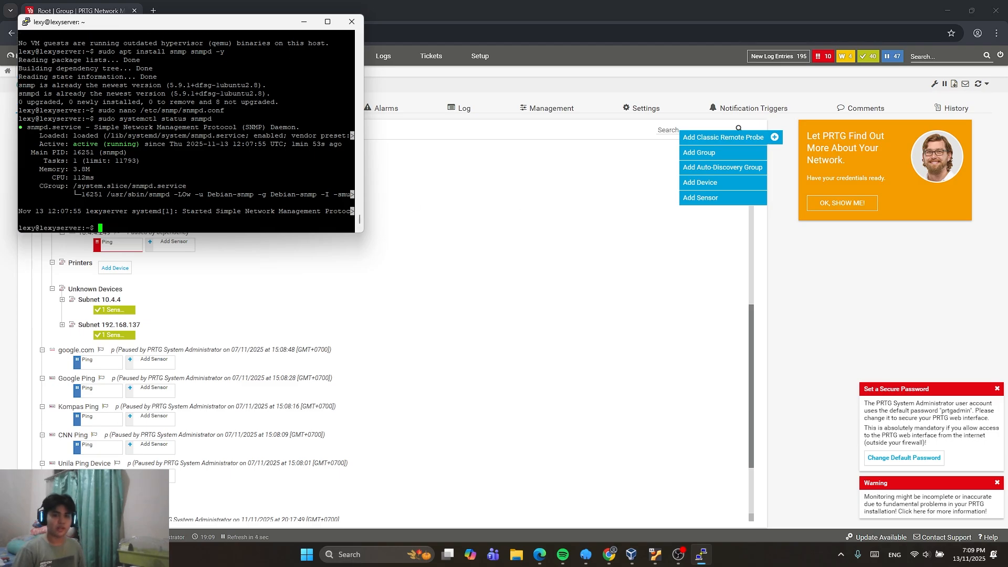
key("alt+Tab")
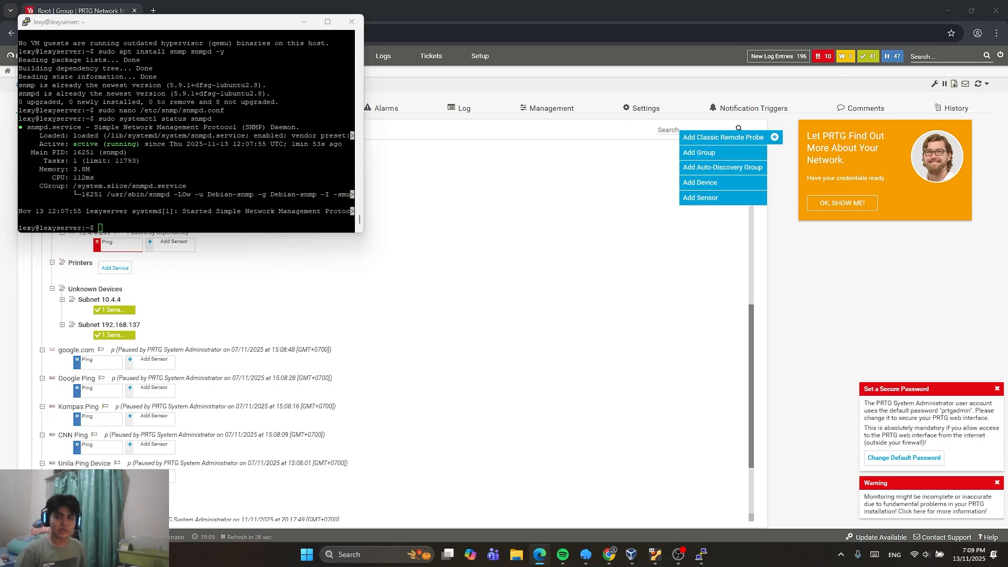
- Display the server's network interfaces and IP addresses with "ip a"
left_click(237, 210)
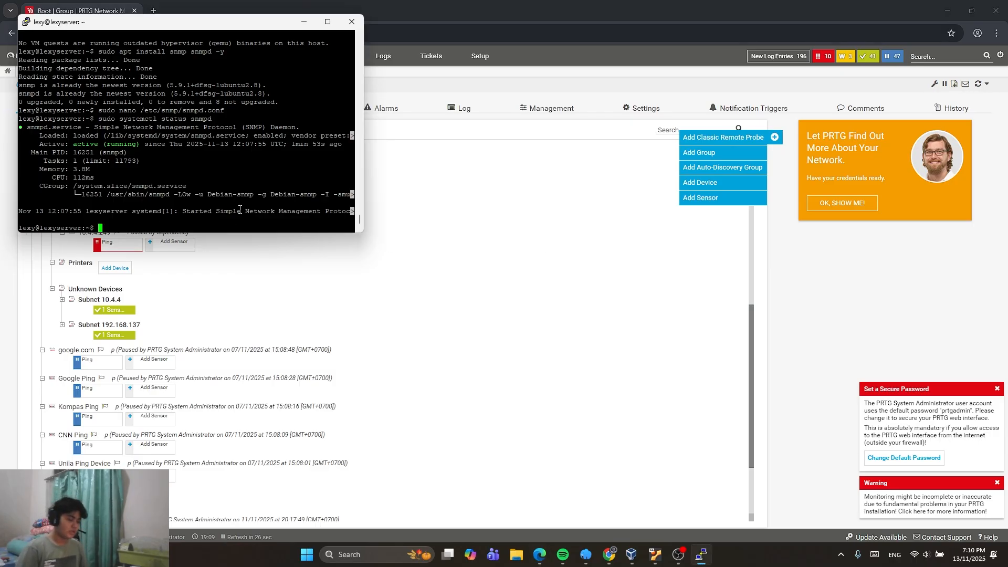
type("ip a")
key("Return")
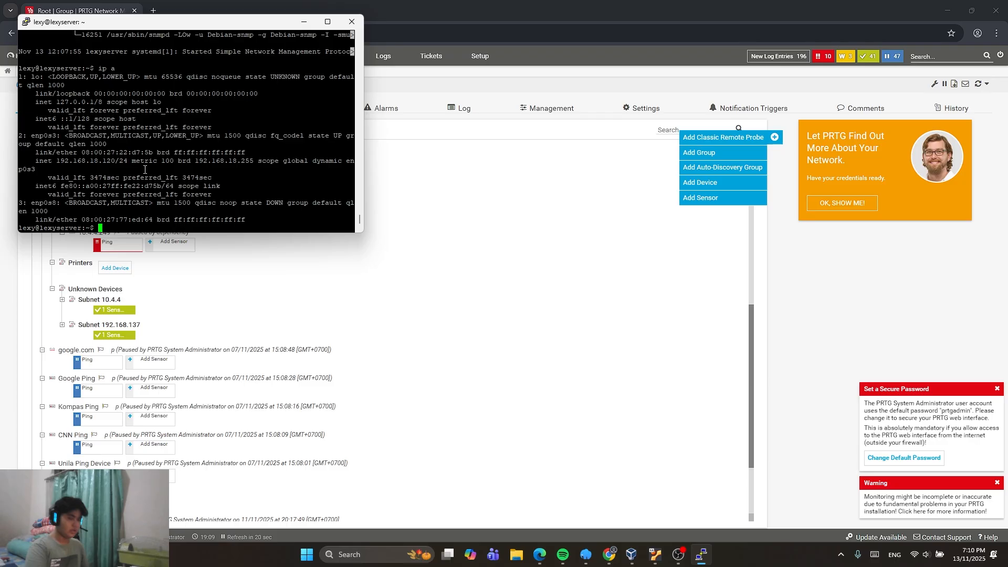
- Test the SNMP responses of the server with "snmpwalk -v2c -c public 192.168.18.120"
type("snmp")
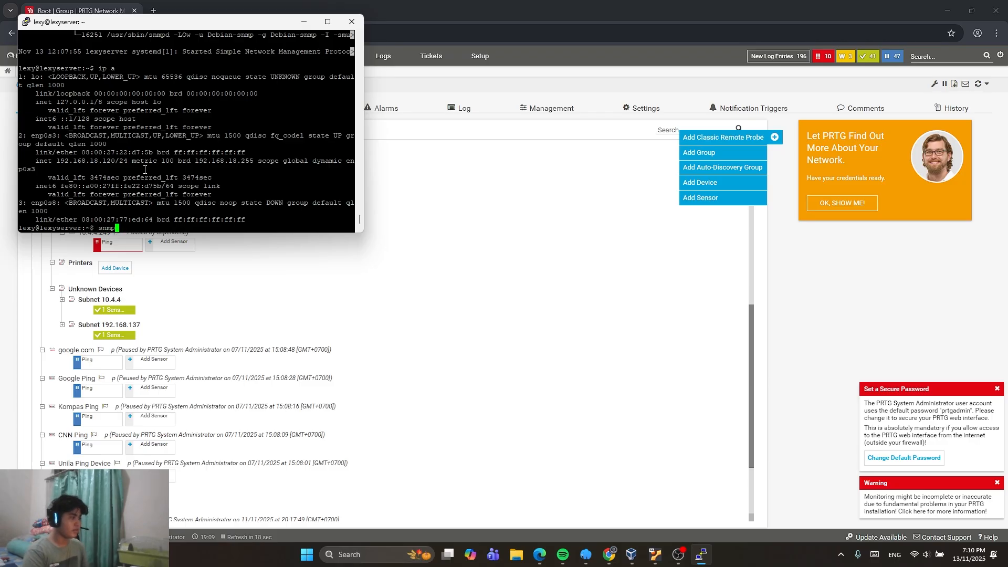
type("walk")
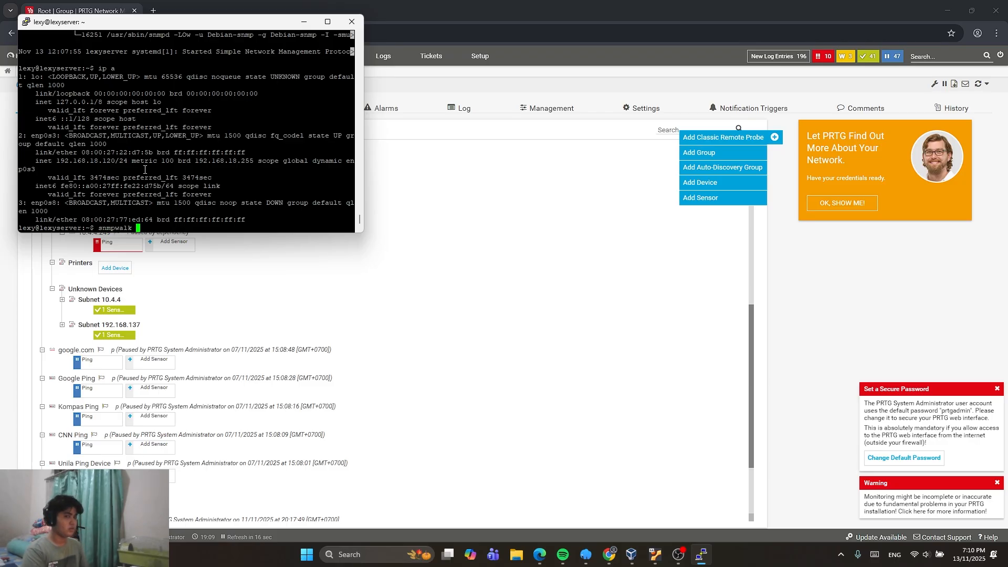
type(" 0v2c")
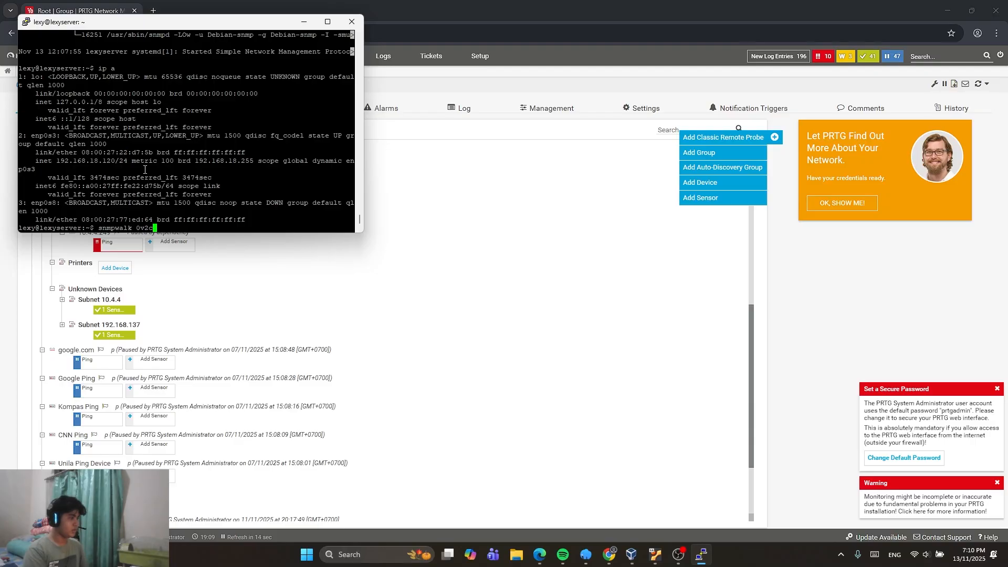
key("BackSpace")
key("BackSpace")
key("BackSpace")
key("BackSpace")
type("-v2c")
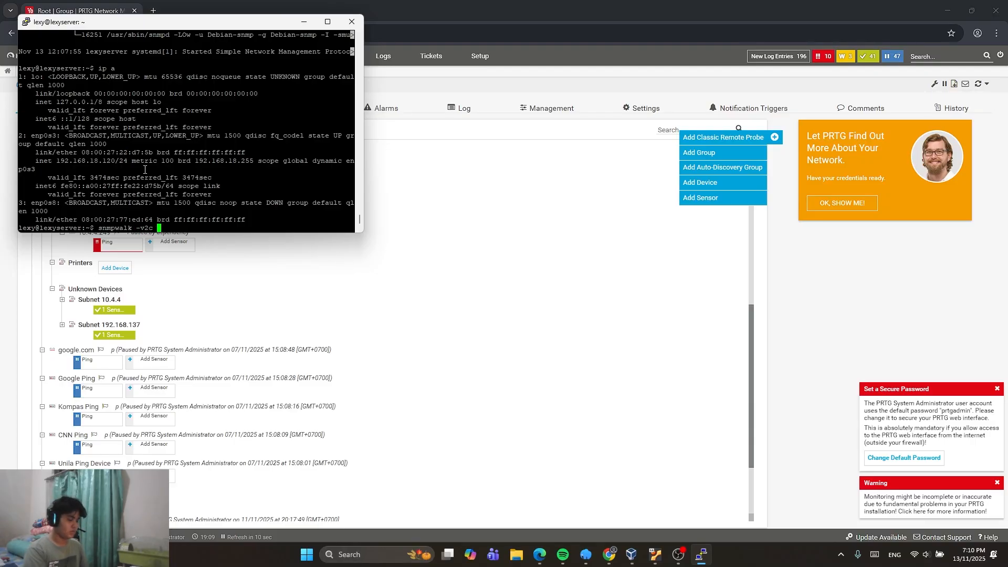
type(" -c public")
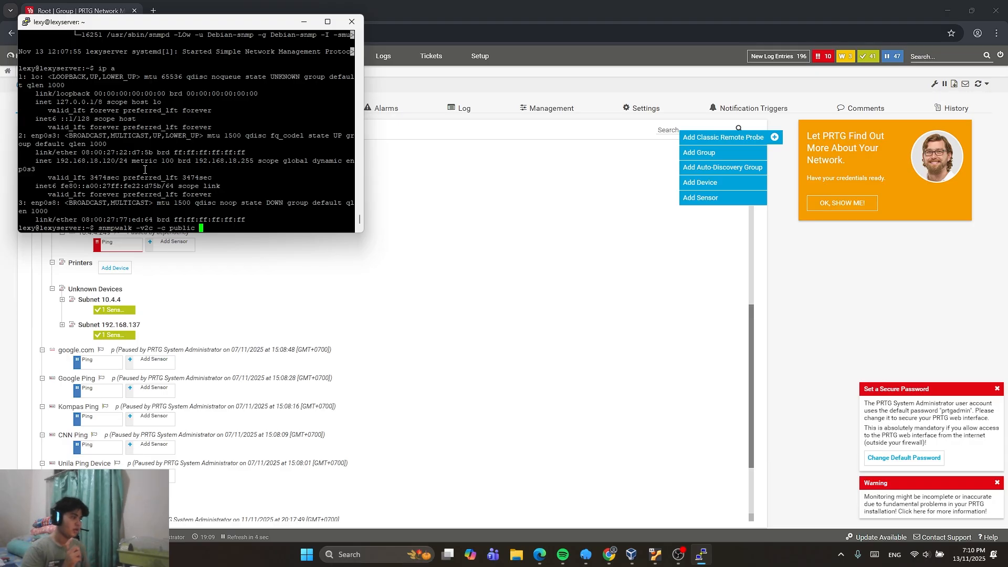
type("19")
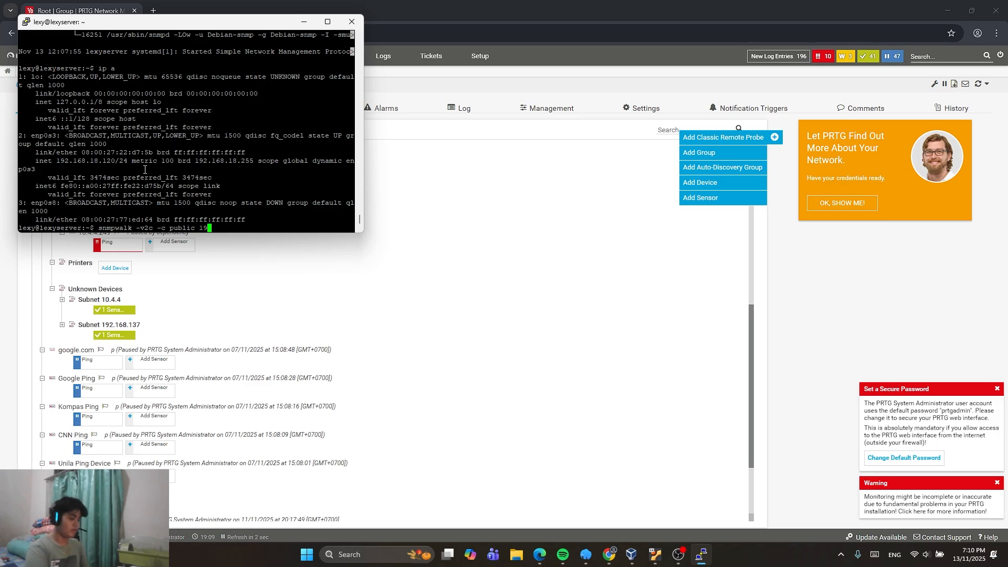
type("2.16")
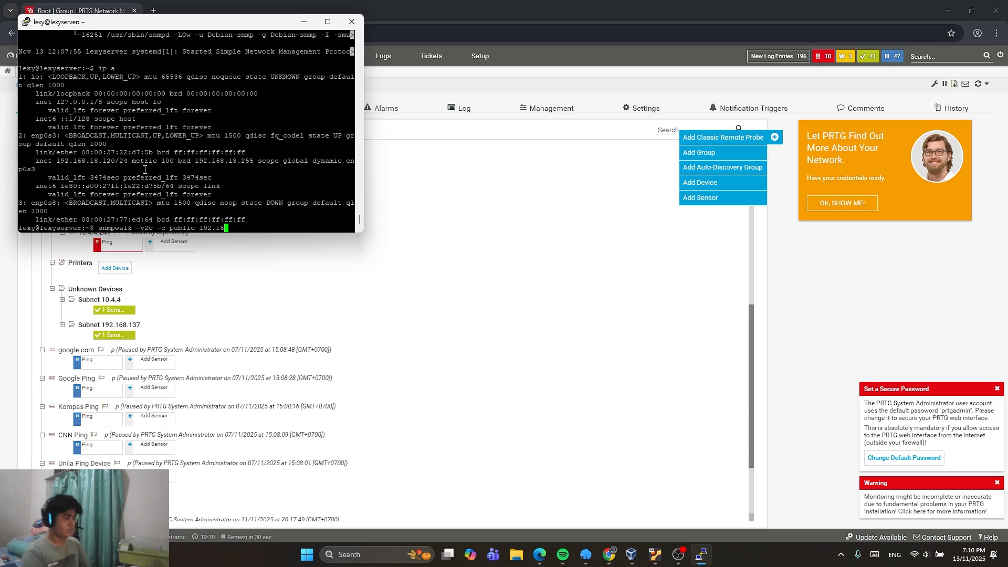
type("8.18.120")
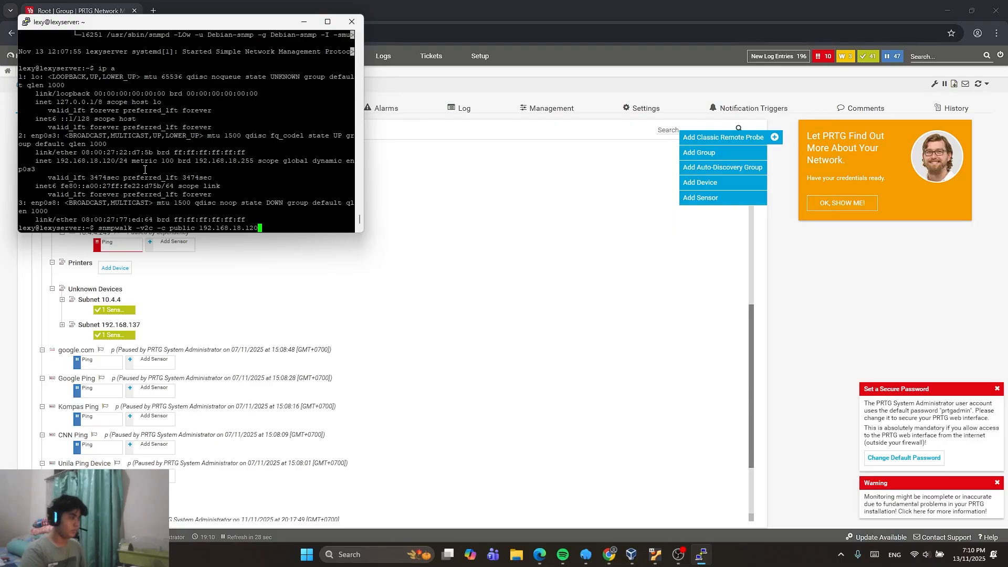
key("Return")
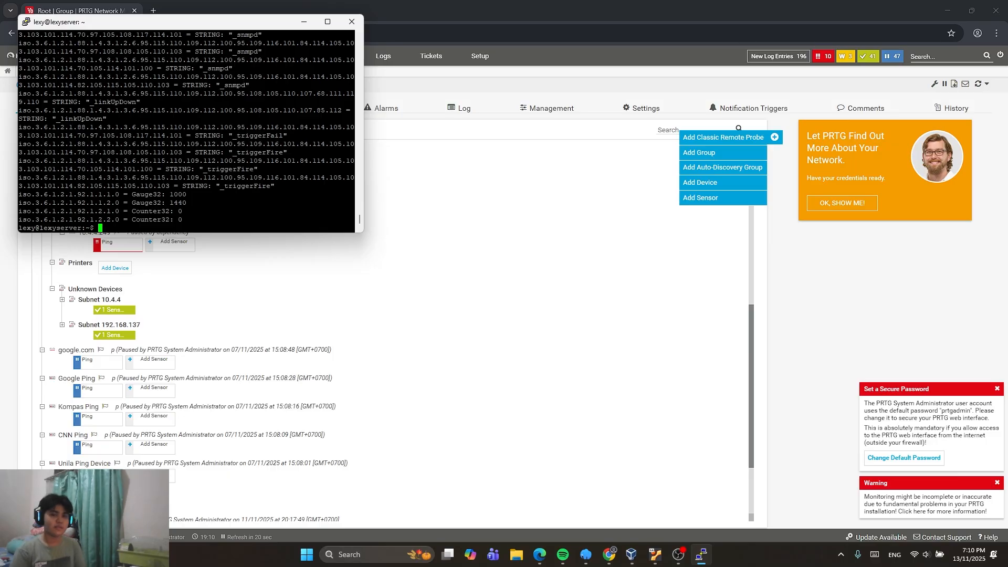
- Switch to PRTG in the browser and start adding a new device with Local Probe as its parent group
key("alt+Tab")
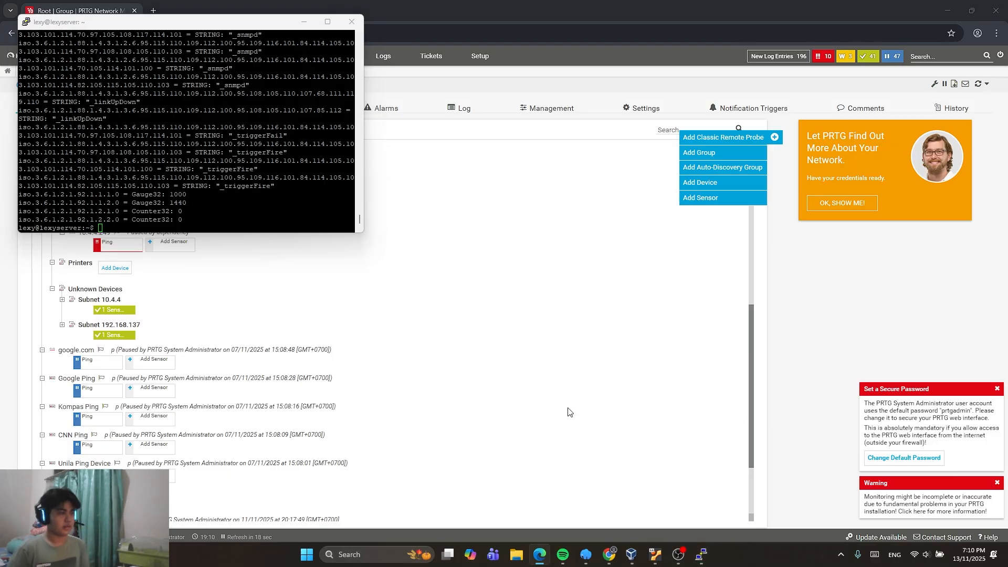
left_click(561, 372)
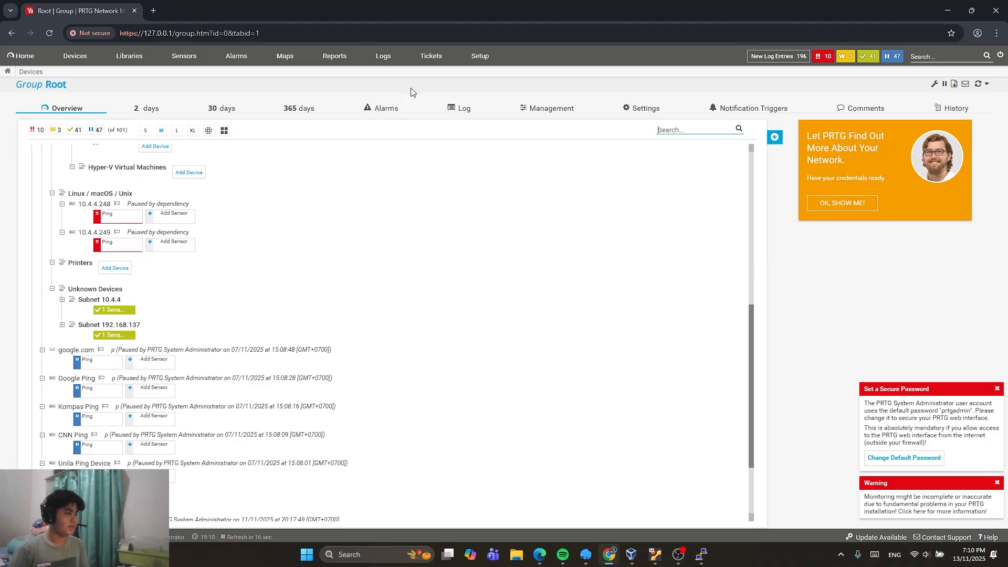
mouse_move(75, 57)
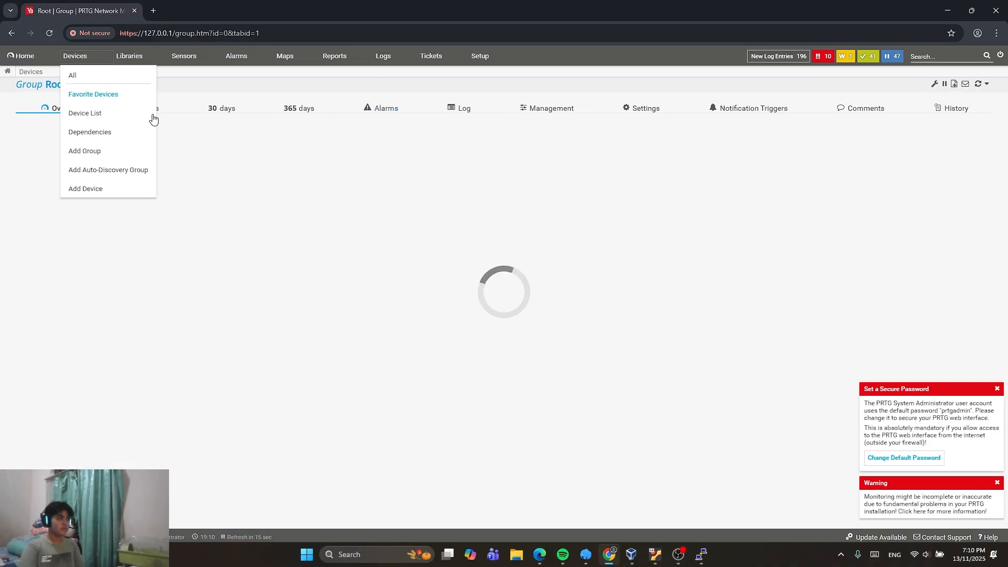
left_click(115, 190)
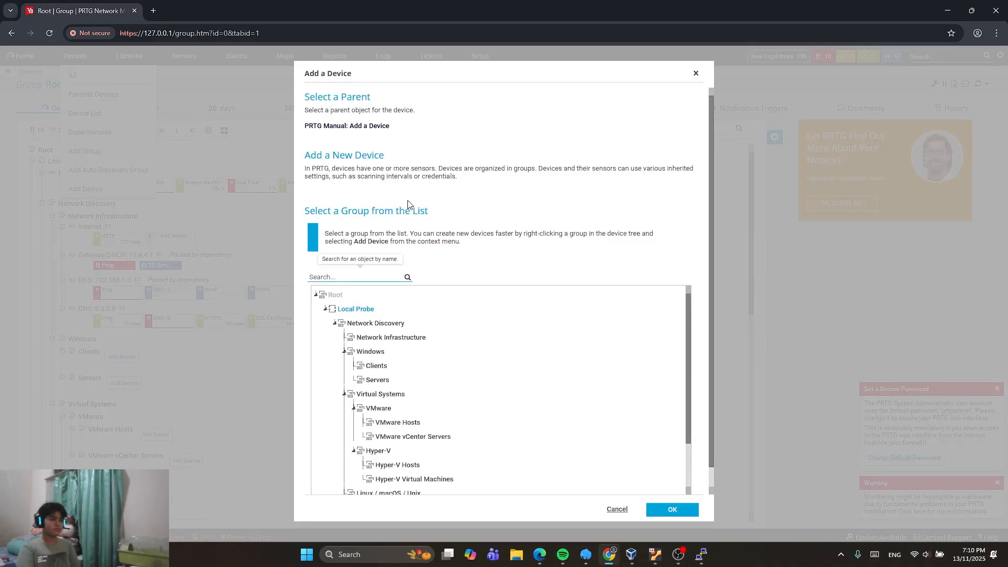
scroll(526, 299, "down", 1)
left_click(682, 510)
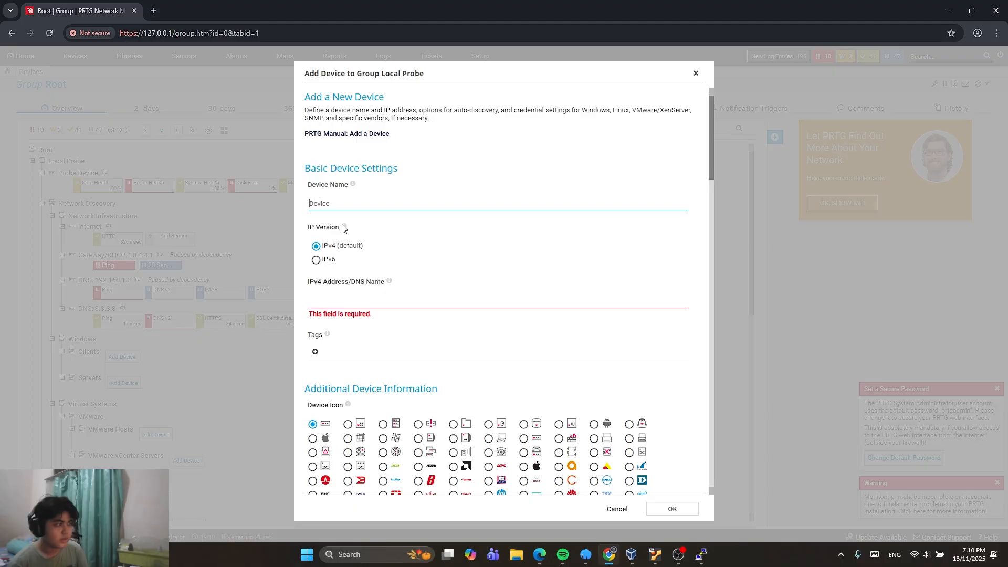
- Name the new device "Linux Ubuntu Server SNMP" and set its IPv4 address to 192.168.18.120
double_click(375, 197)
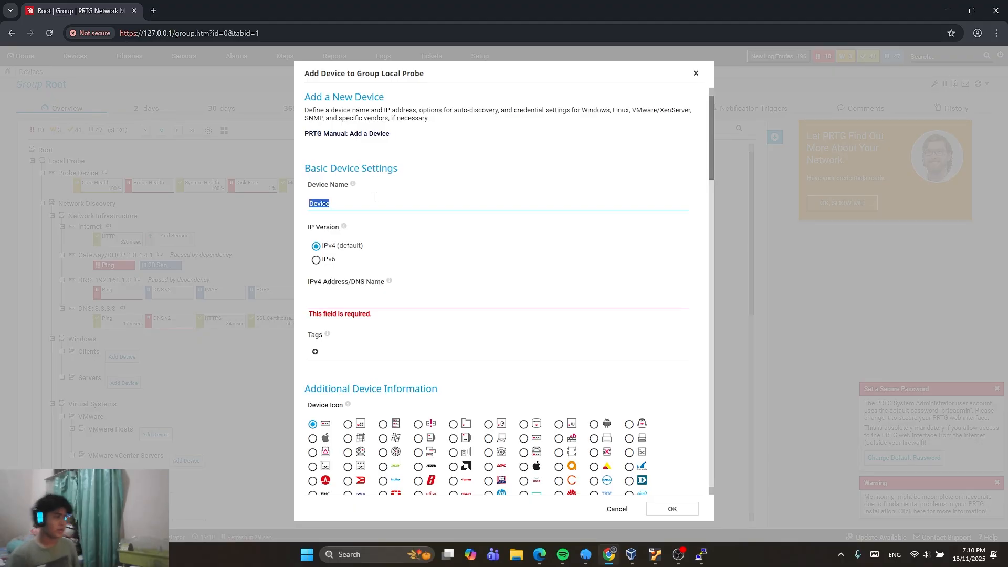
type("Linux UBun")
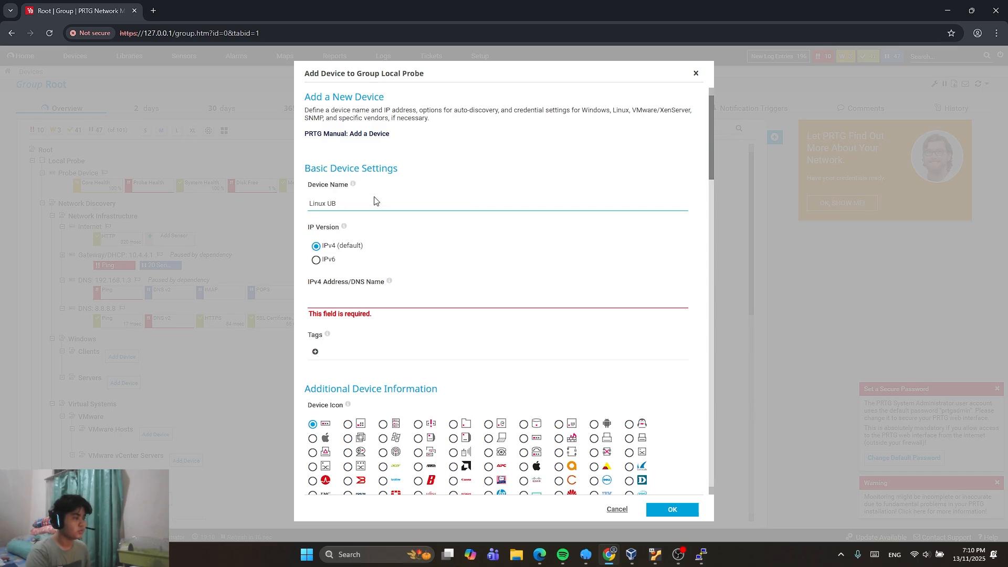
key("BackSpace")
key("BackSpace")
key("BackSpace")
type("buntu Server SN")
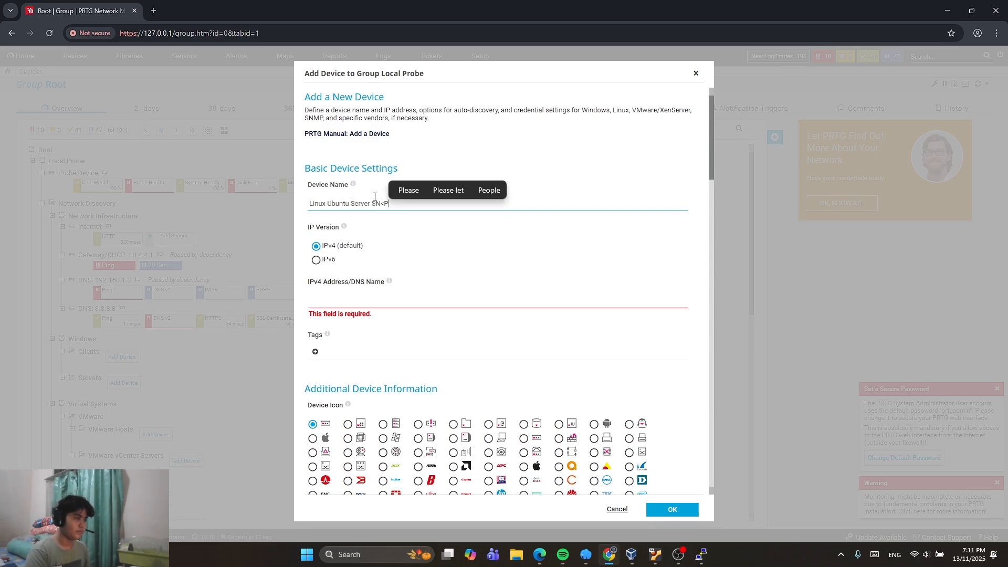
type("MP")
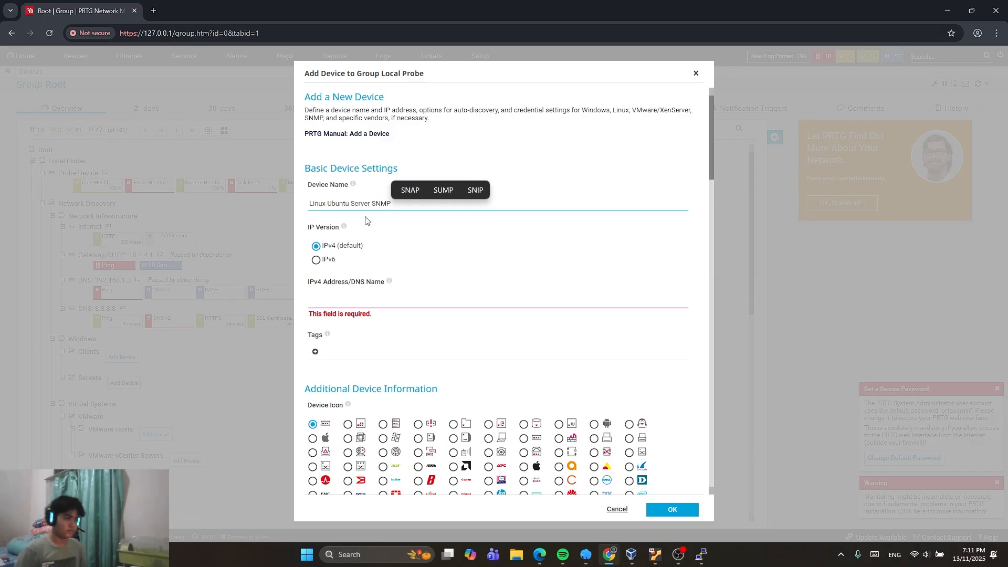
left_click(341, 296)
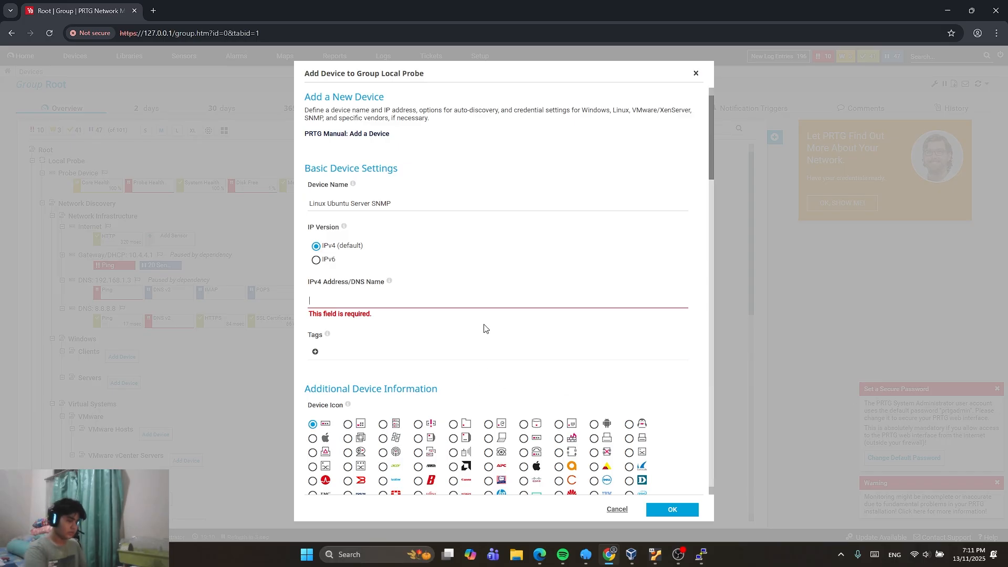
type("192.168")
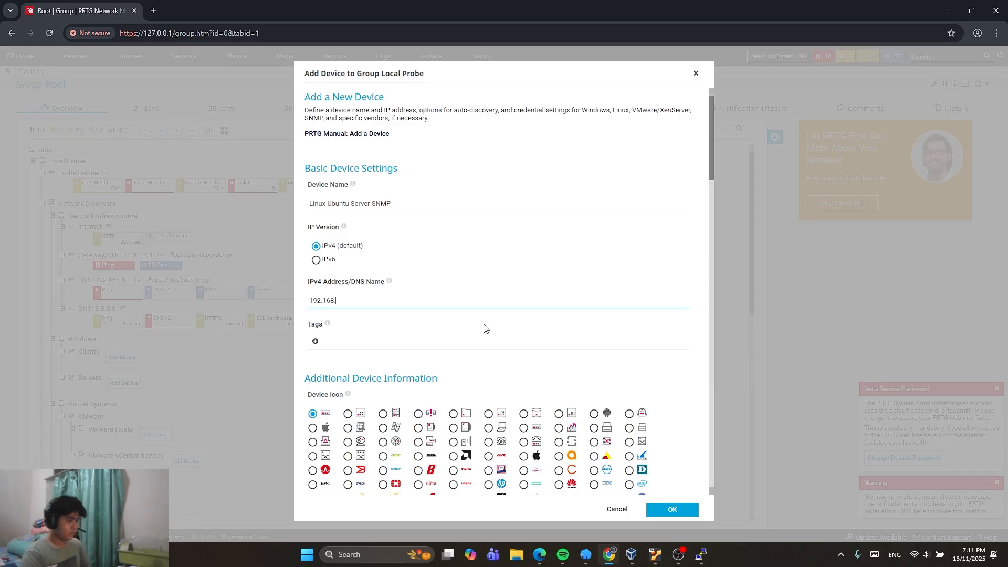
type(".18.120")
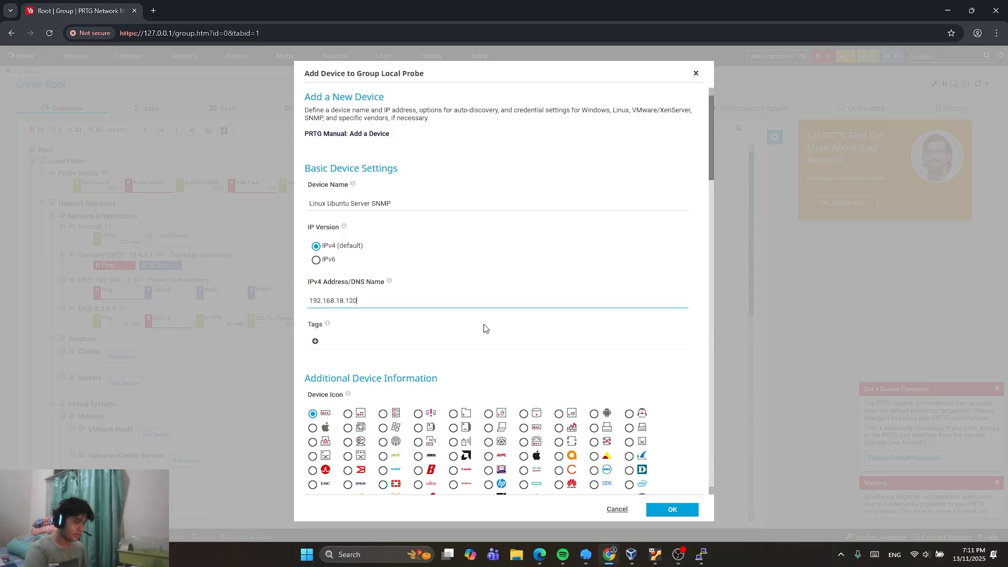
- Set the auto-discovery level to "Default auto-discovery (recommended)" and turn off inheritance of the SNMP device credentials from Local Probe
scroll(484, 328, "down", 10)
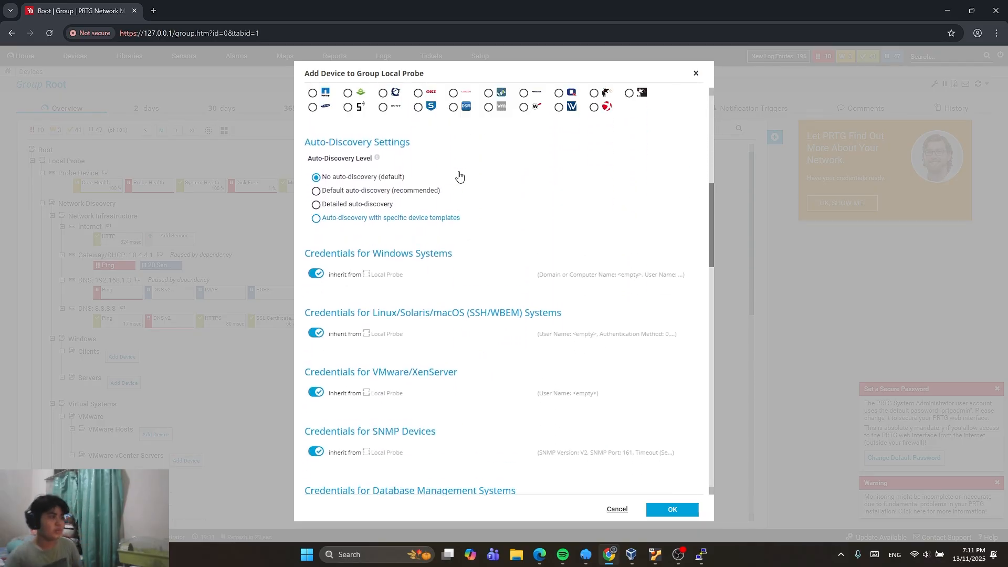
left_click(376, 192)
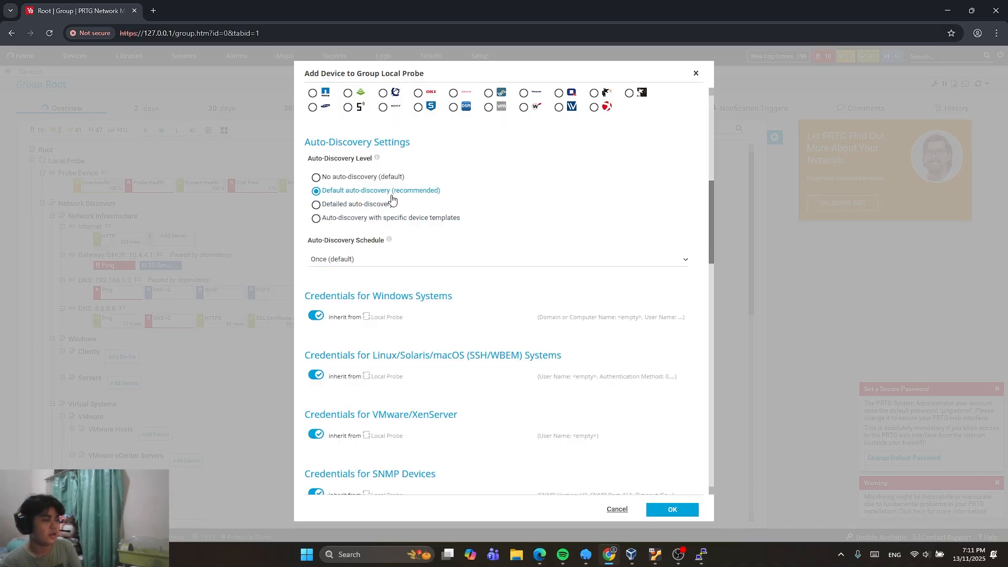
scroll(520, 290, "down", 2)
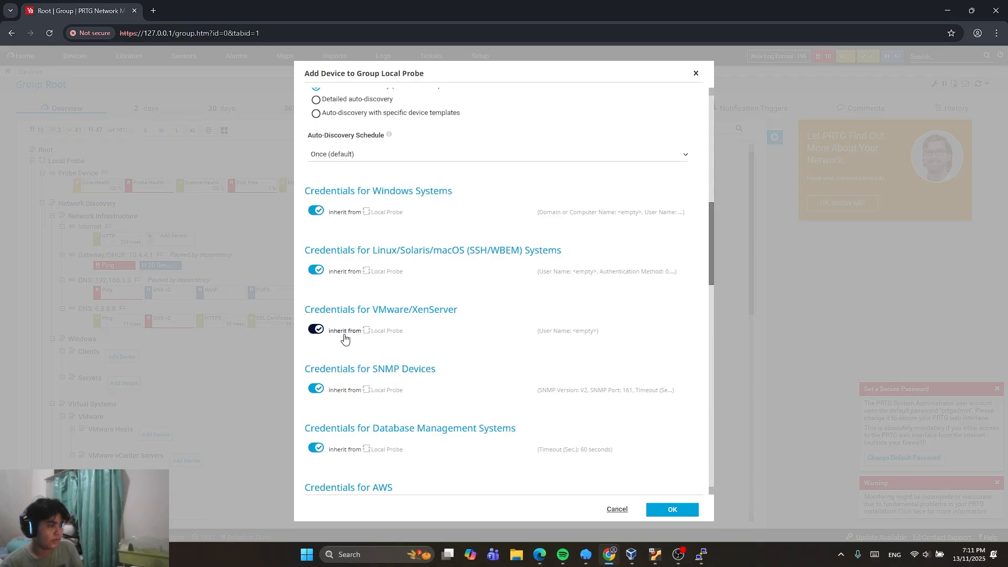
scroll(350, 361, "down", 1)
scroll(350, 362, "down", 1)
left_click(316, 284)
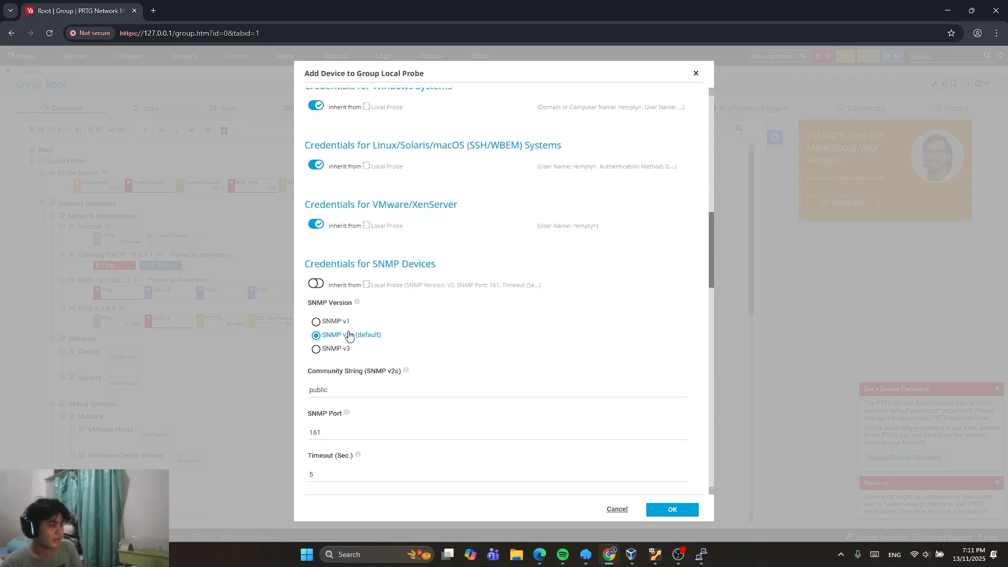
- Review the device's SNMP version, community string and port settings, and confirm adding the device
scroll(472, 389, "down", 1)
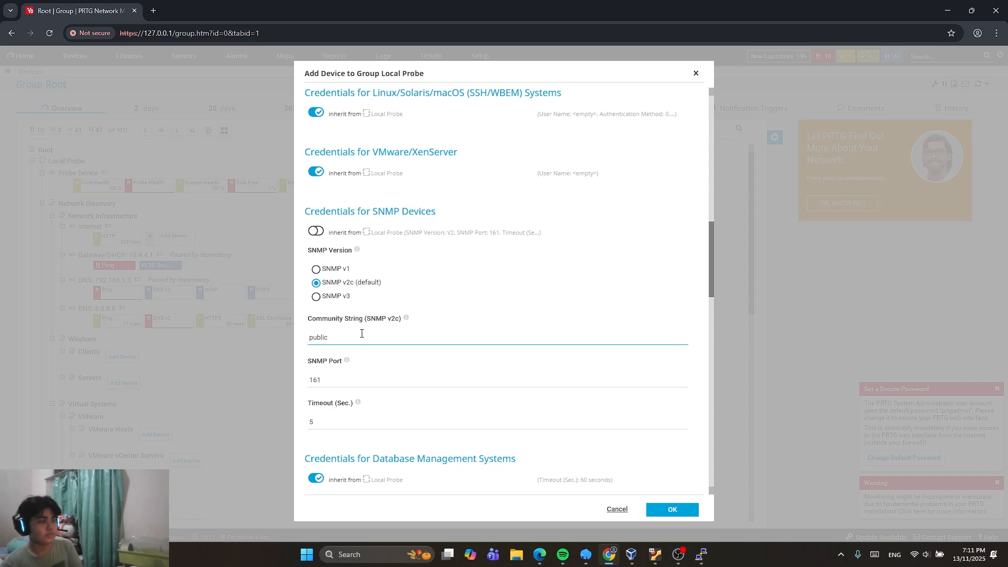
scroll(361, 336, "down", 1)
scroll(647, 420, "up", 2)
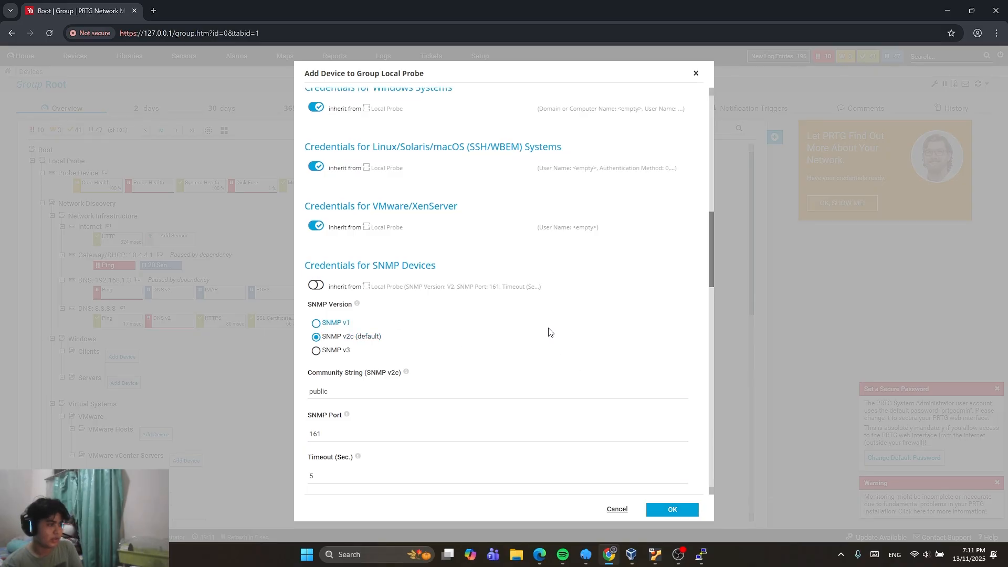
scroll(549, 332, "up", 4)
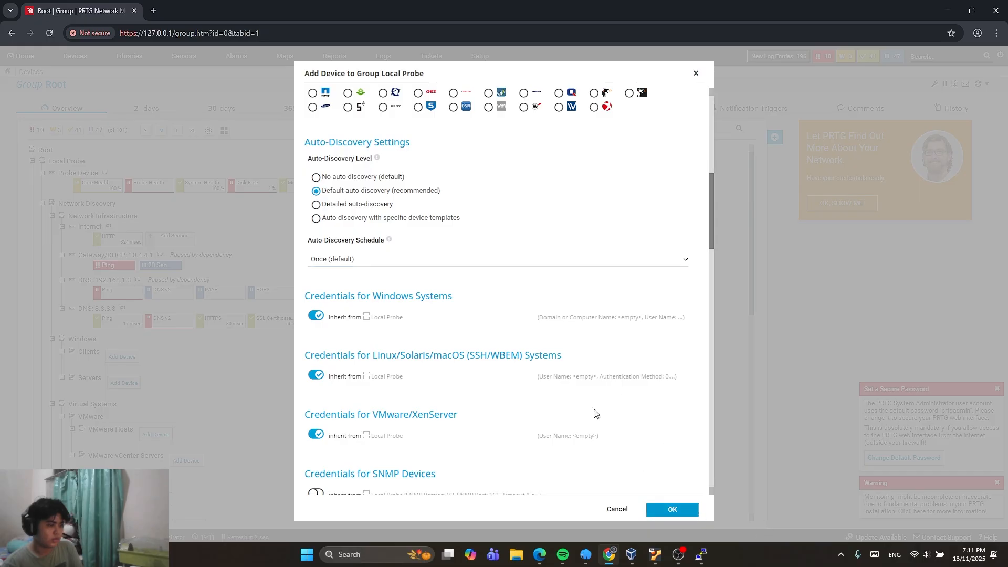
left_click(673, 510)
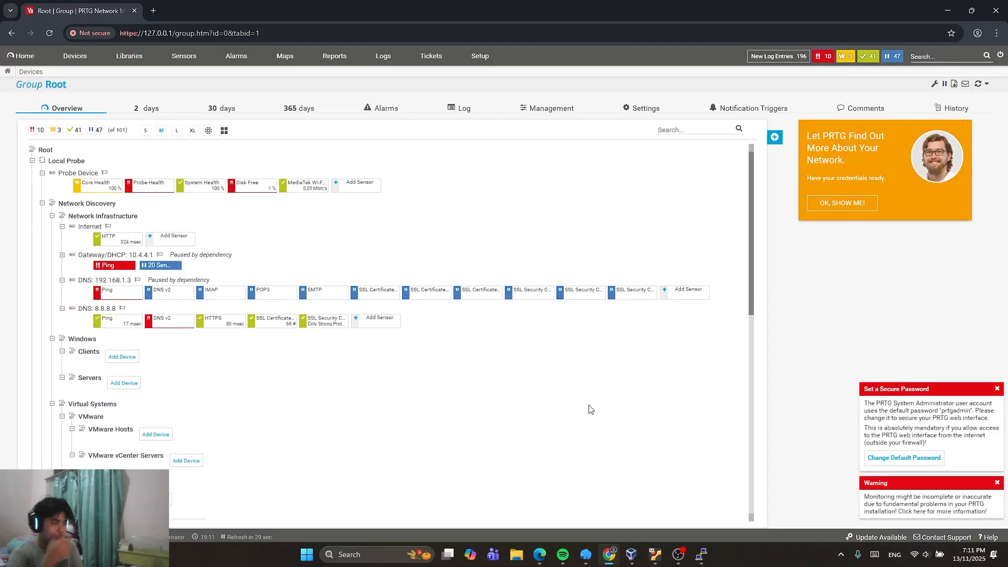
- Open the "Linux Server - VirtualBox" device from the device tree and examine its sensor list
scroll(577, 412, "down", 10)
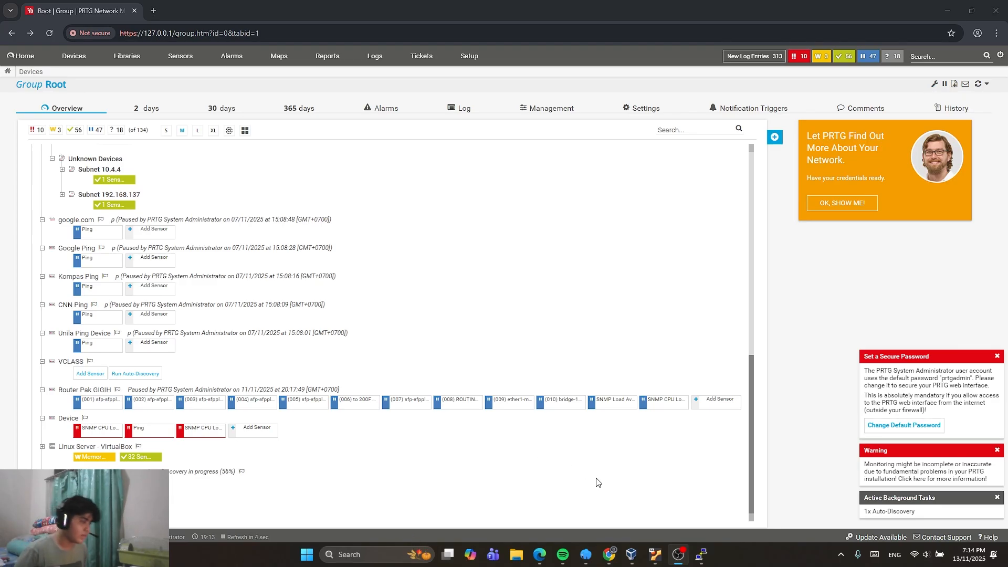
left_click(127, 450)
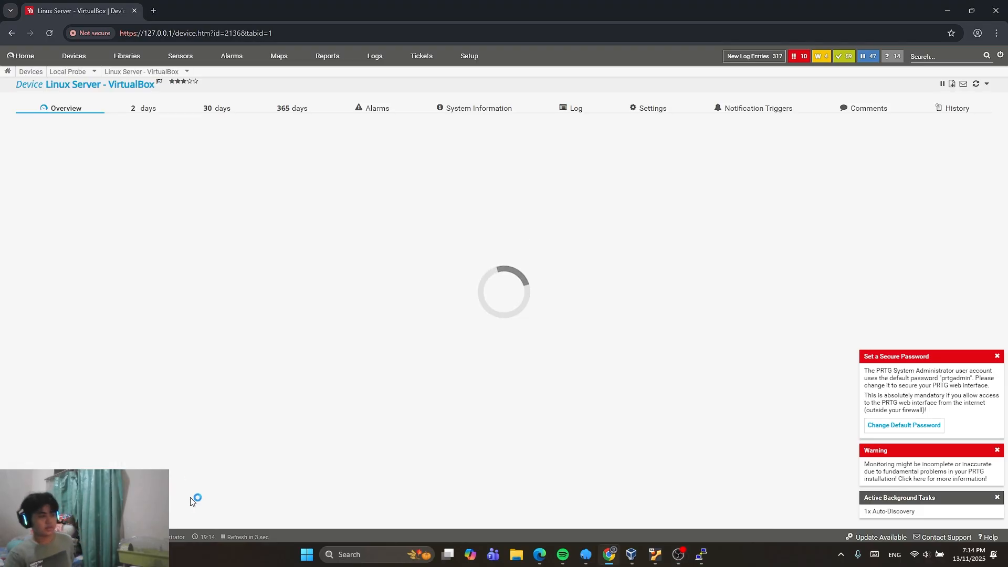
scroll(330, 420, "down", 3)
scroll(357, 414, "up", 3)
scroll(423, 399, "down", 2)
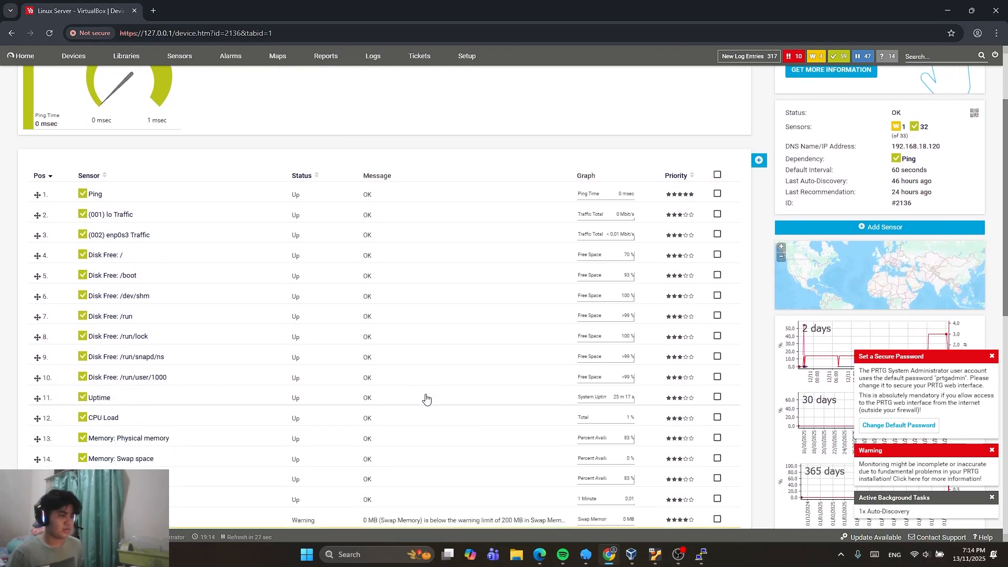
scroll(470, 383, "up", 2)
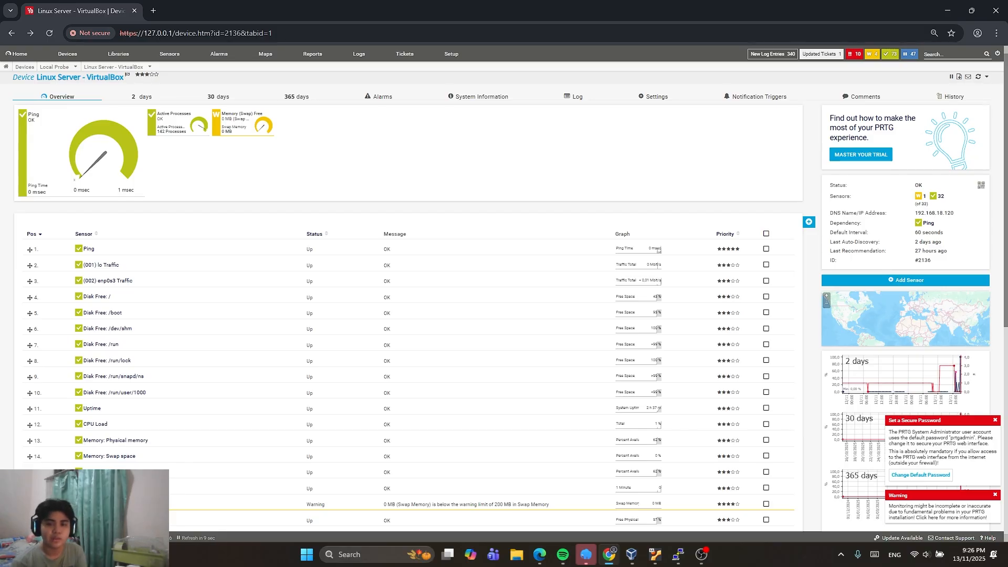
- Open the "(002) enp0s3 Traffic" sensor and examine its live data graph and the table of traffic values
scroll(790, 475, "down", 2)
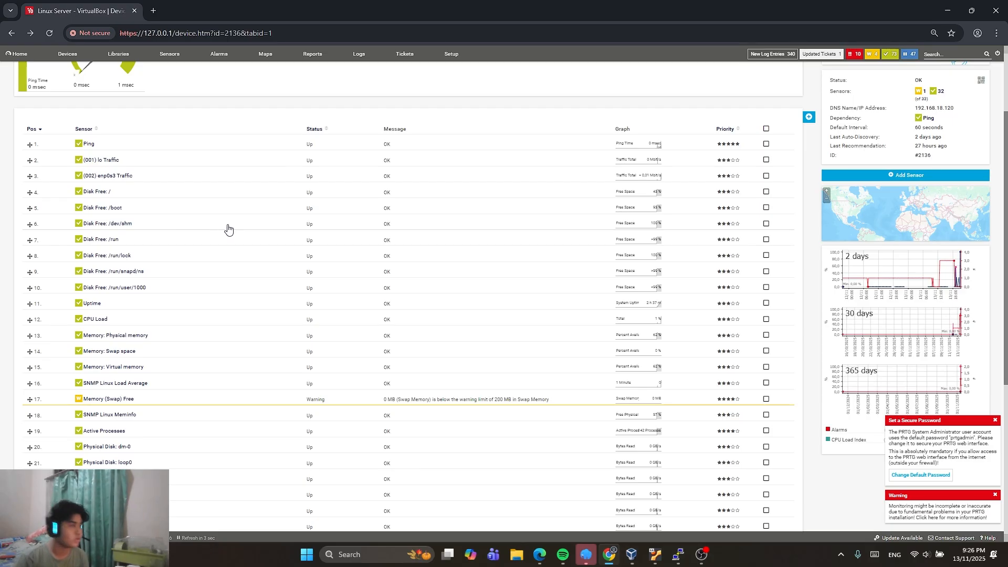
left_click(126, 181)
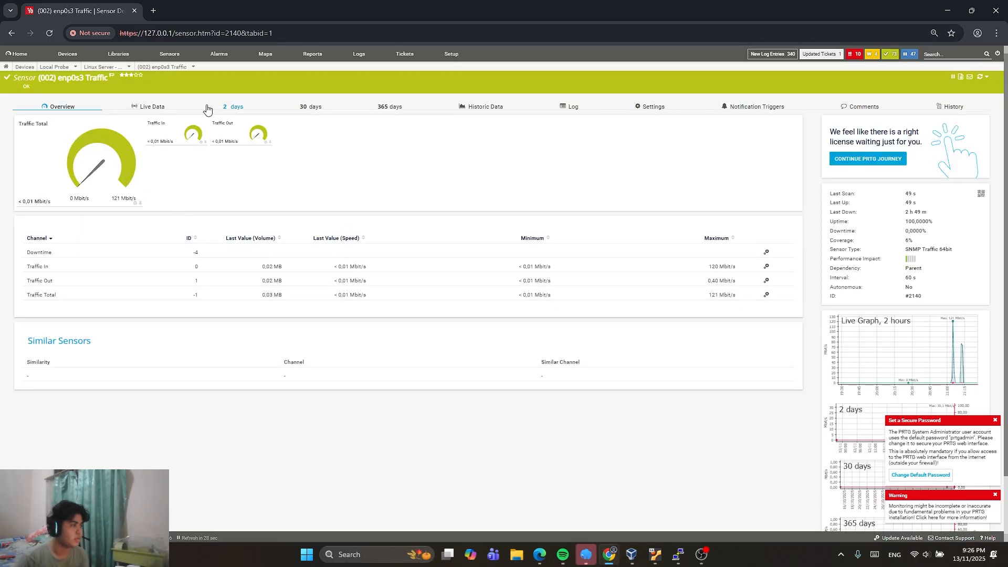
left_click(153, 106)
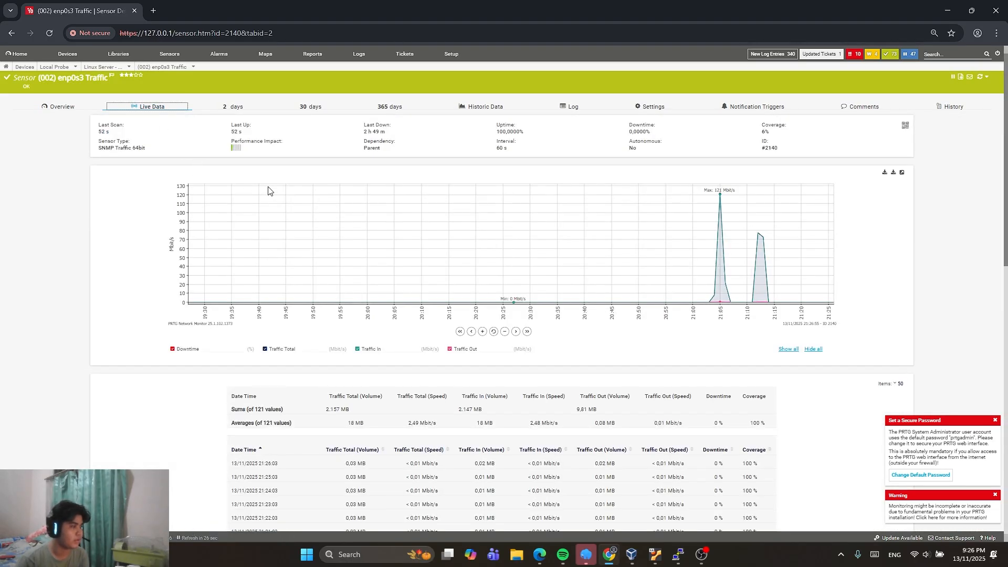
scroll(651, 256, "down", 1)
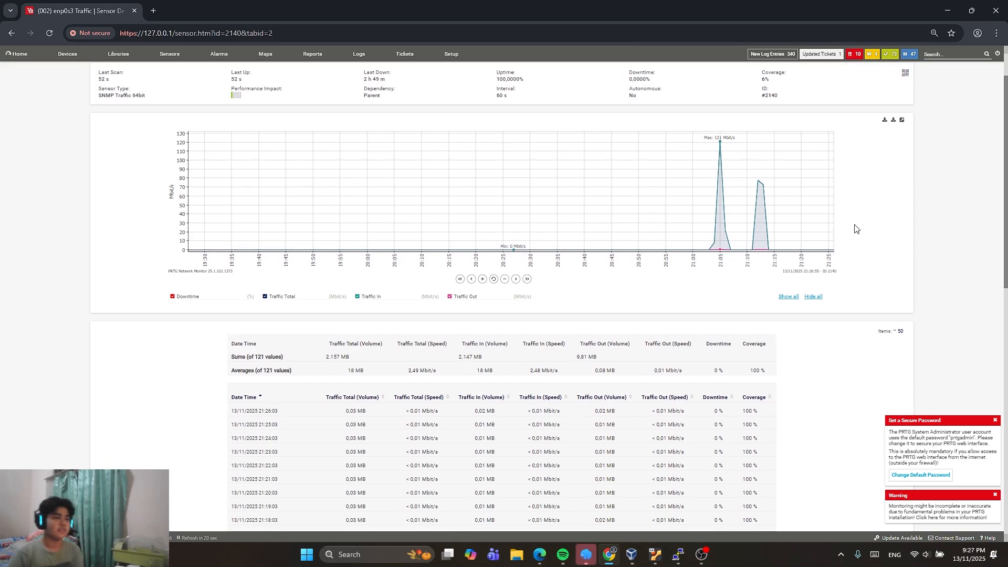
scroll(484, 353, "down", 6)
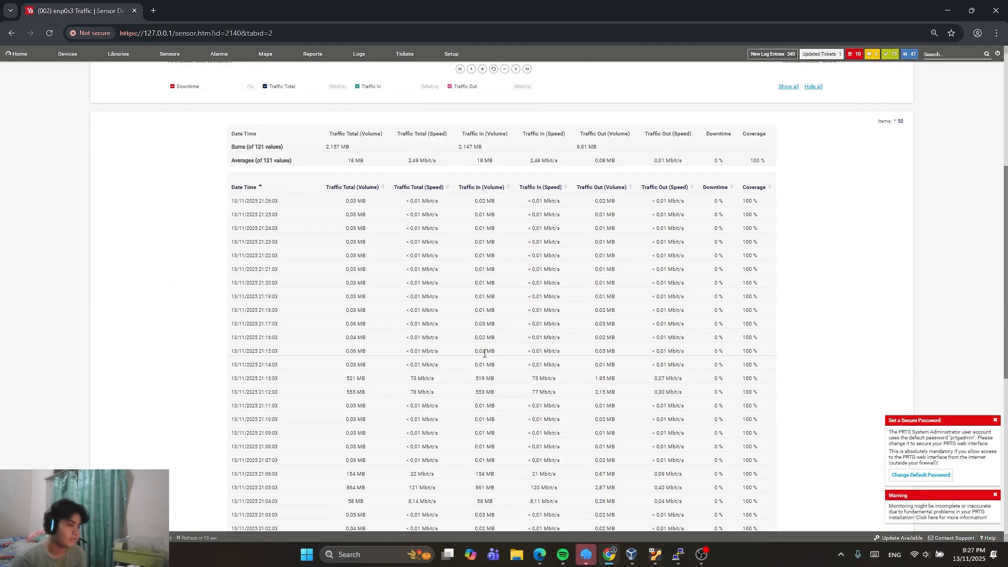
scroll(484, 353, "down", 2)
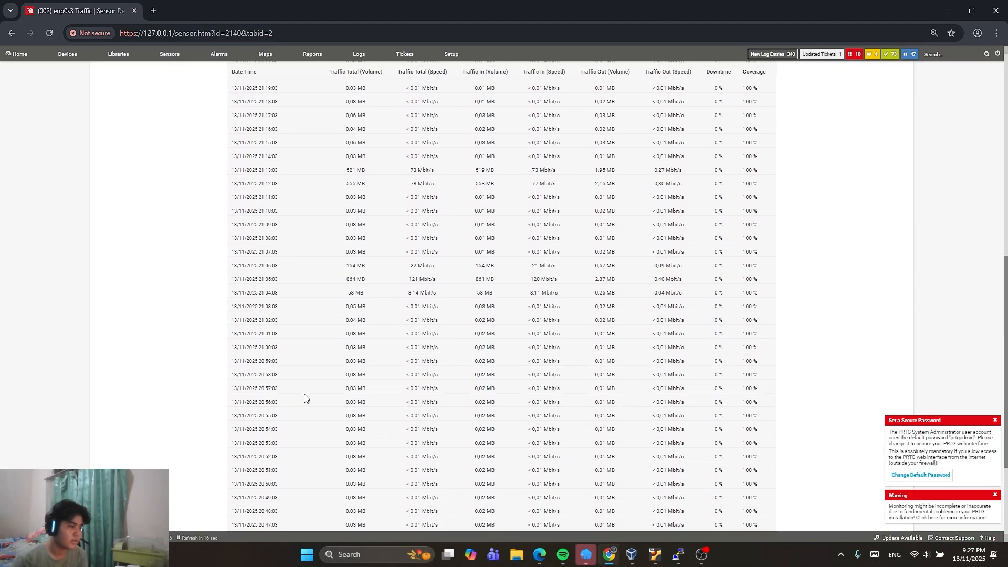
scroll(924, 345, "up", 6)
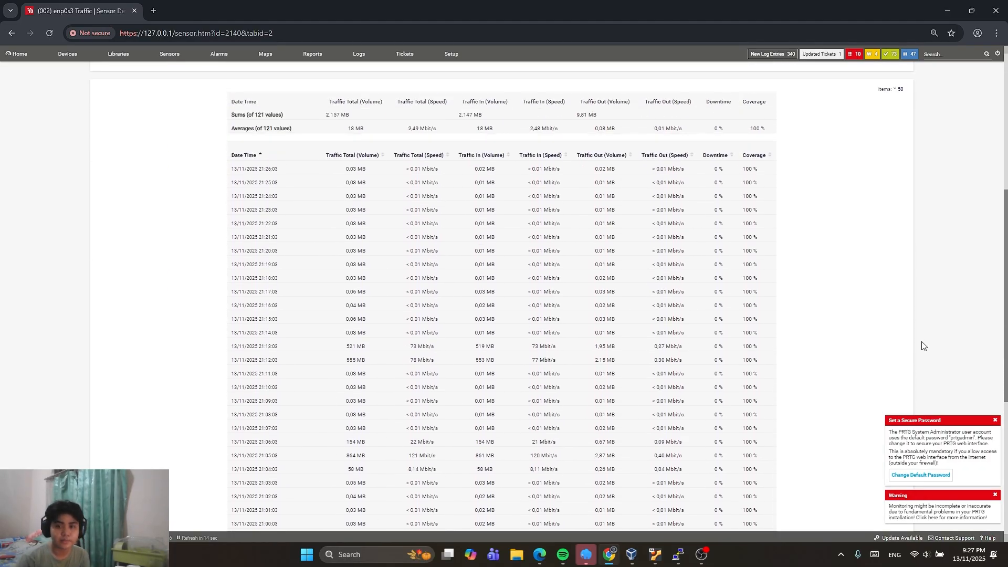
scroll(924, 345, "up", 3)
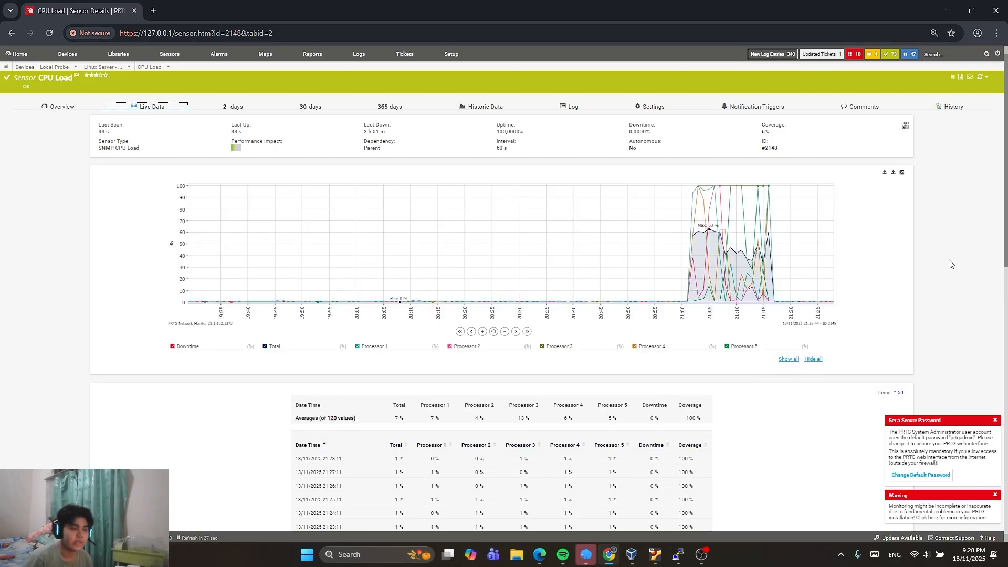
- Examine the CPU Load sensor's live graph and per-processor value table, and leave its live data view
scroll(756, 267, "down", 6)
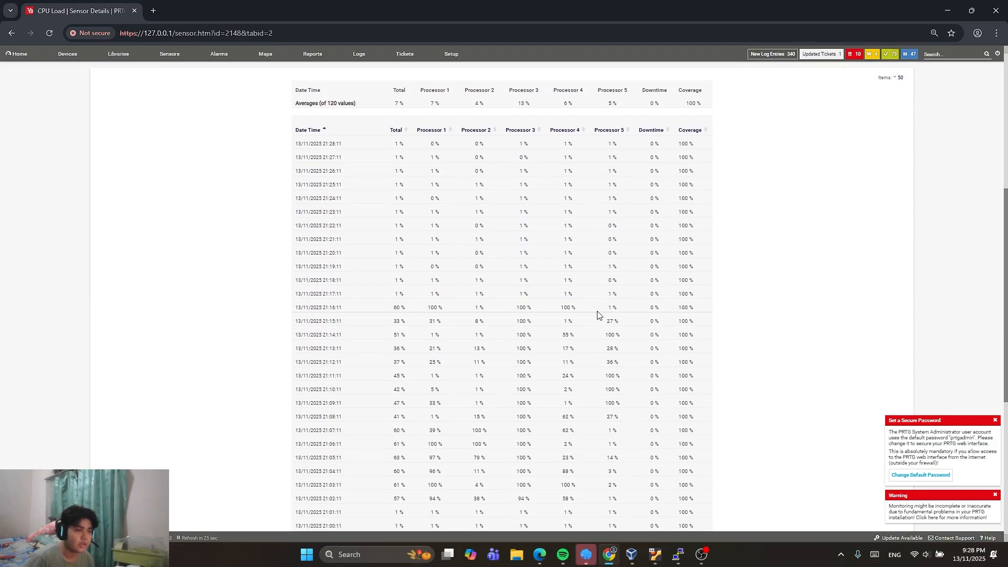
scroll(840, 381, "up", 3)
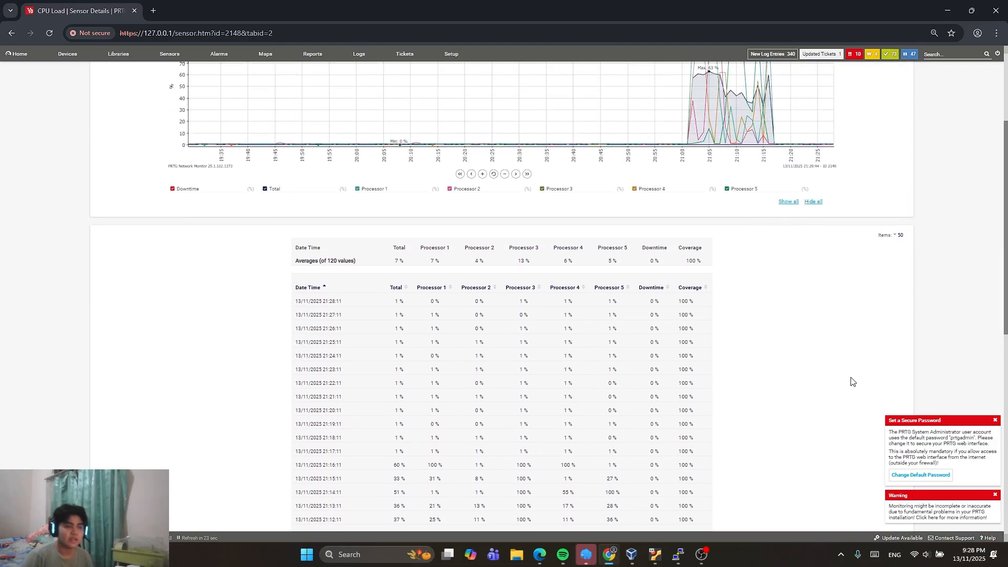
scroll(852, 382, "up", 3)
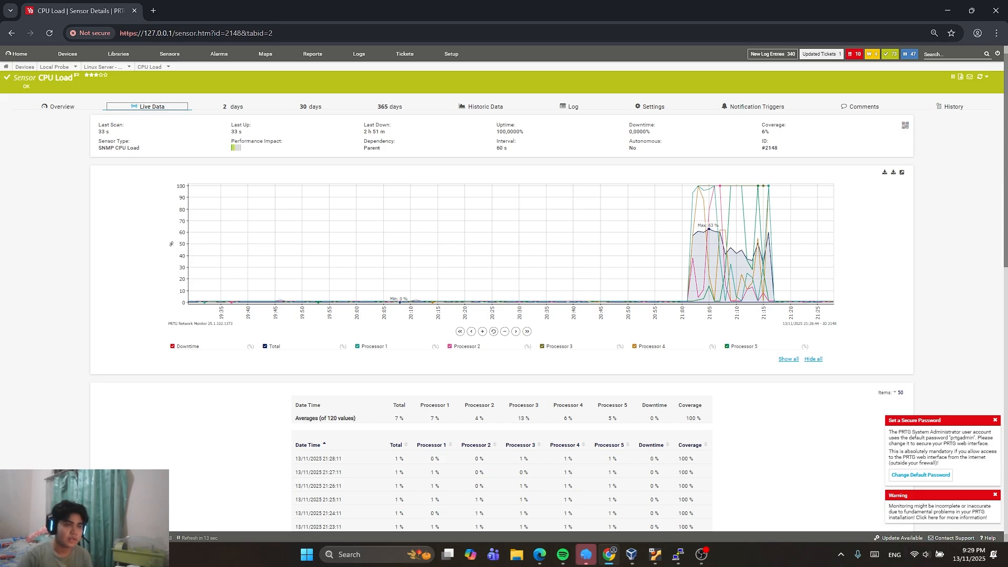
scroll(581, 291, "down", 6)
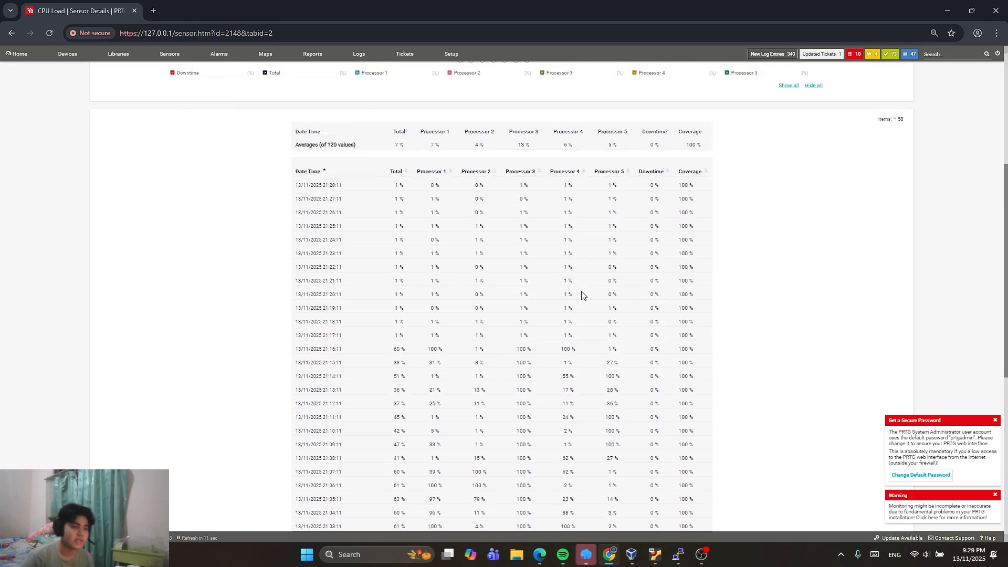
scroll(506, 345, "up", 5)
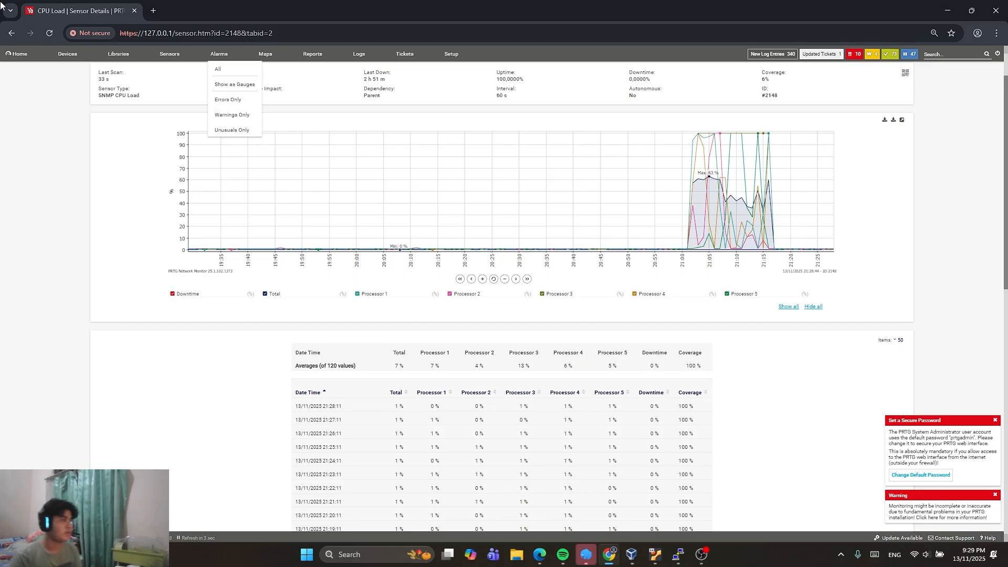
left_click(11, 32)
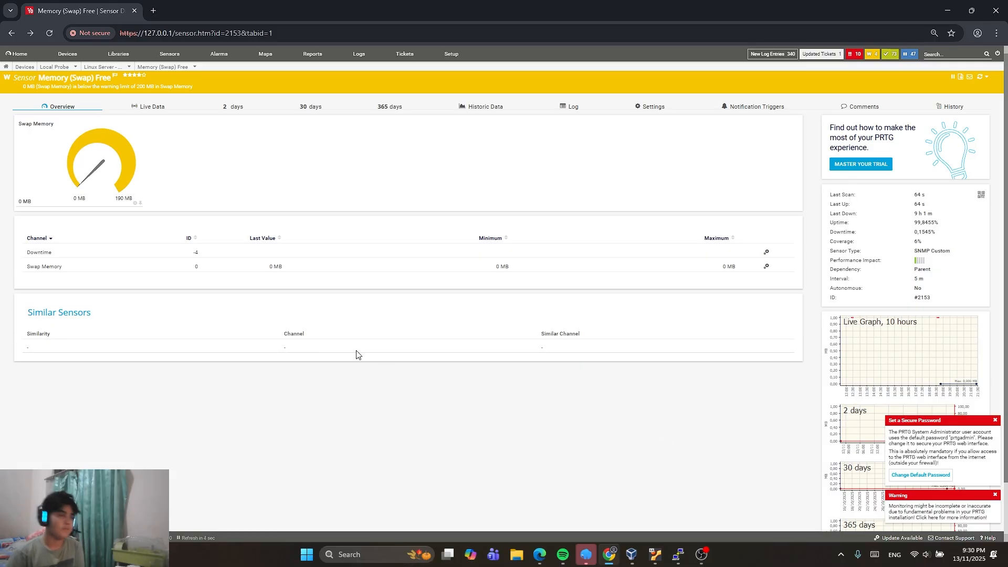
- Review the live data of the "Memory (Swap) Free" sensor and go back from it
left_click(155, 107)
scroll(278, 202, "down", 2)
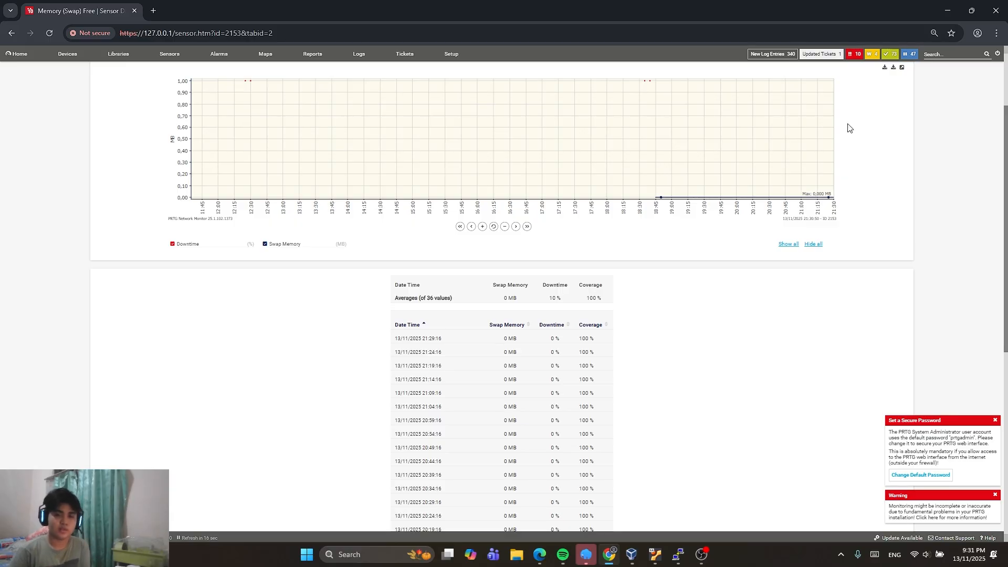
left_click(4, 32)
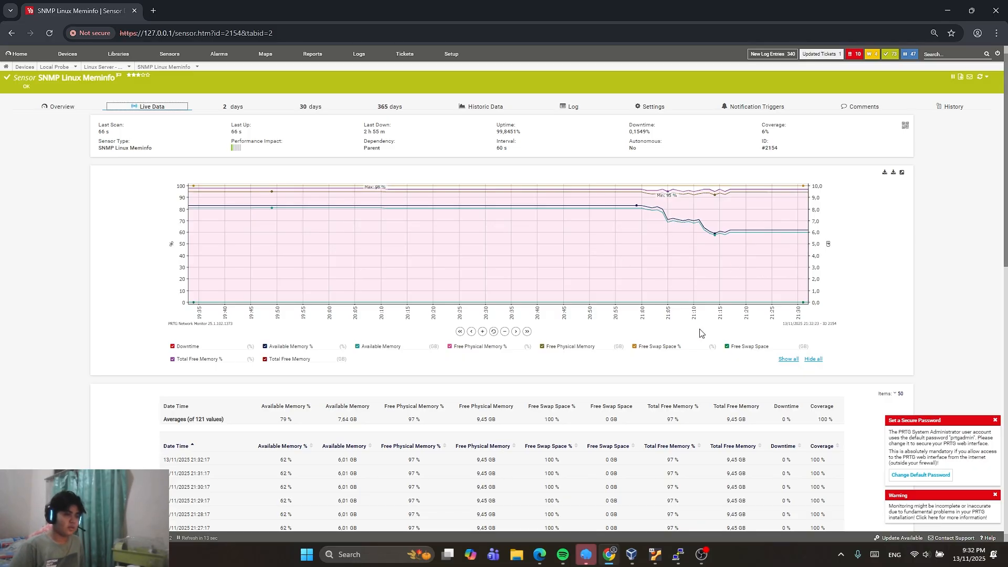
- Examine the "SNMP Linux Meminfo" sensor's live memory values and graph, and return to the "Linux Server - VirtualBox" device overview
scroll(647, 254, "down", 1)
scroll(647, 255, "down", 8)
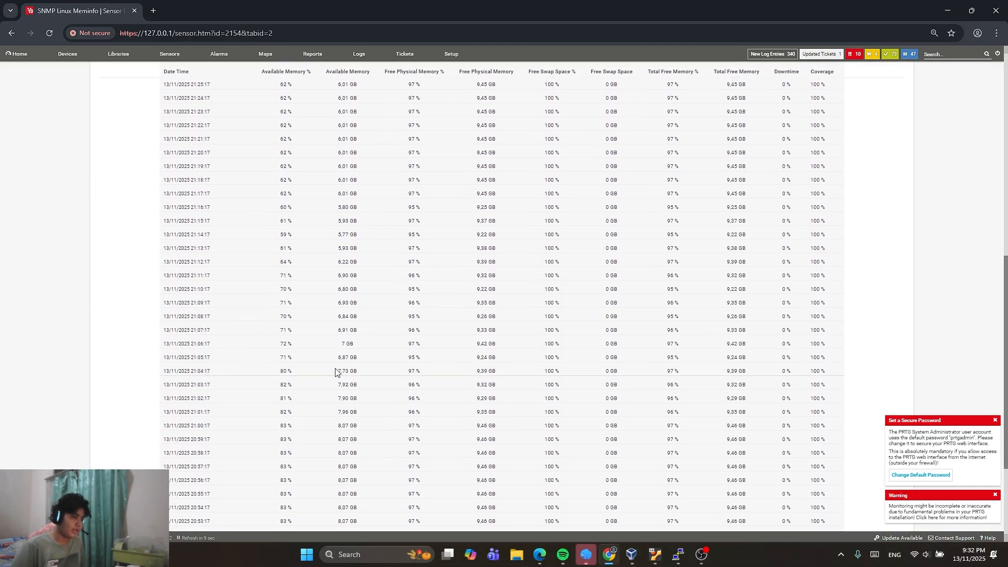
scroll(338, 376, "down", 3)
scroll(351, 395, "up", 2)
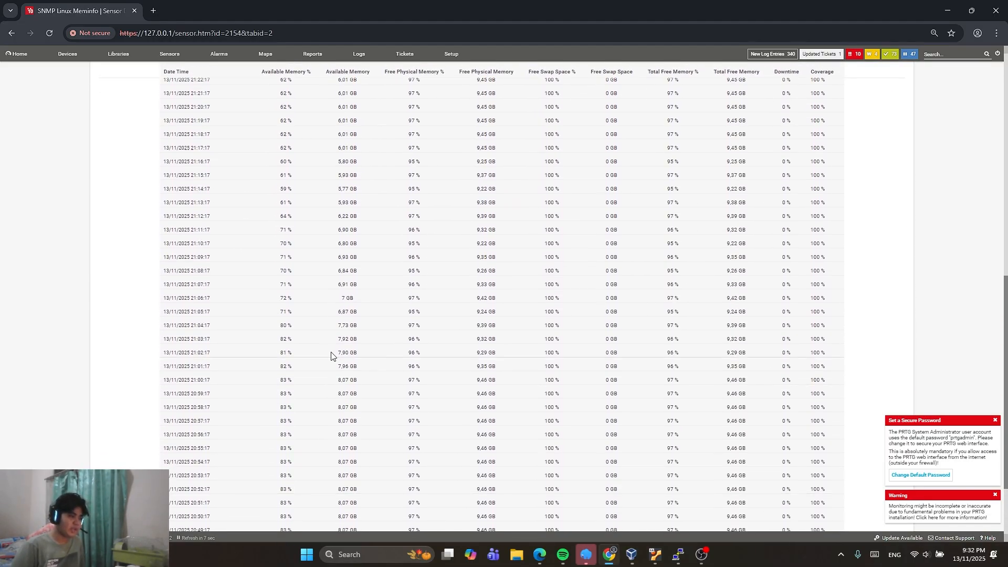
scroll(315, 310, "up", 2)
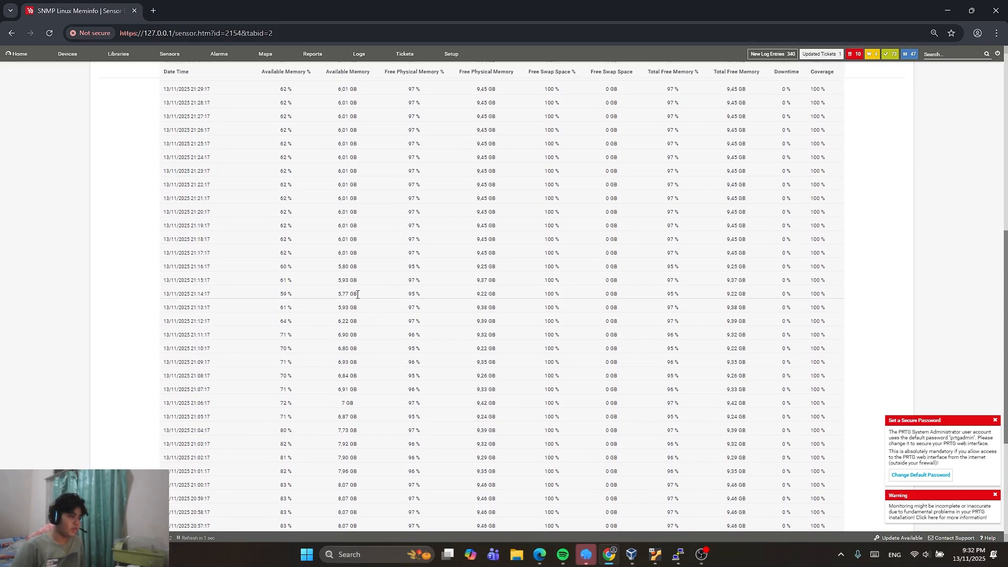
scroll(358, 295, "up", 3)
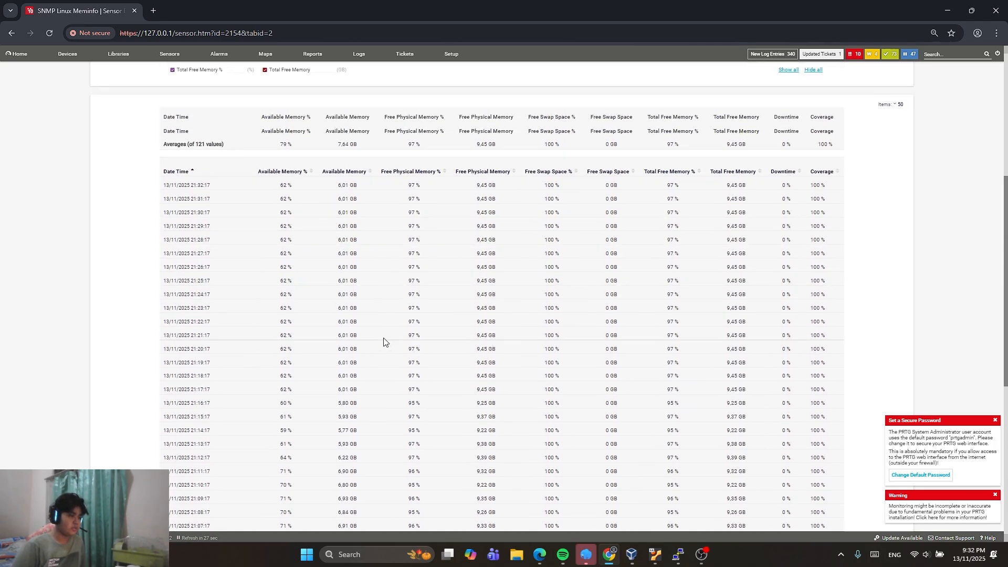
scroll(386, 339, "up", 5)
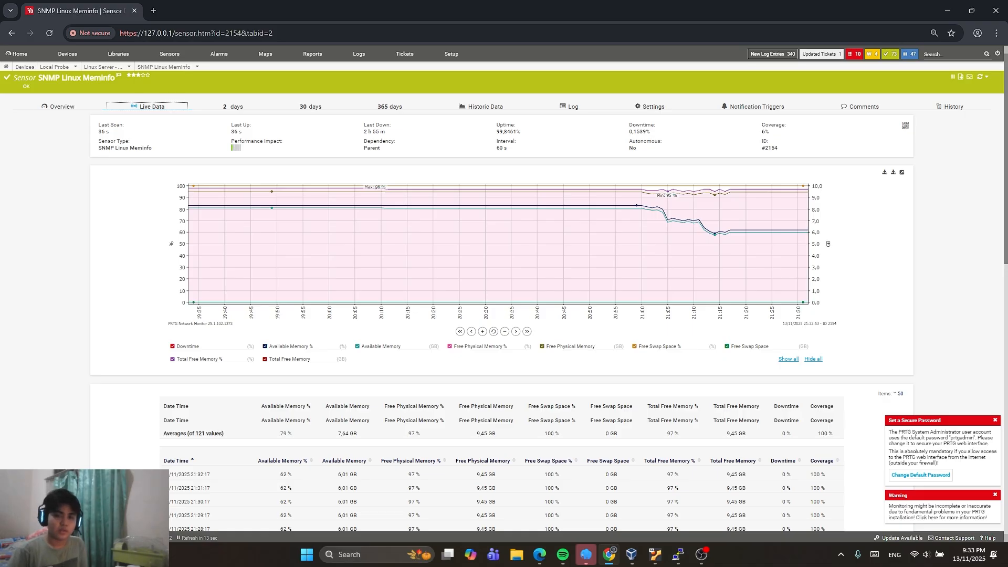
left_click(11, 33)
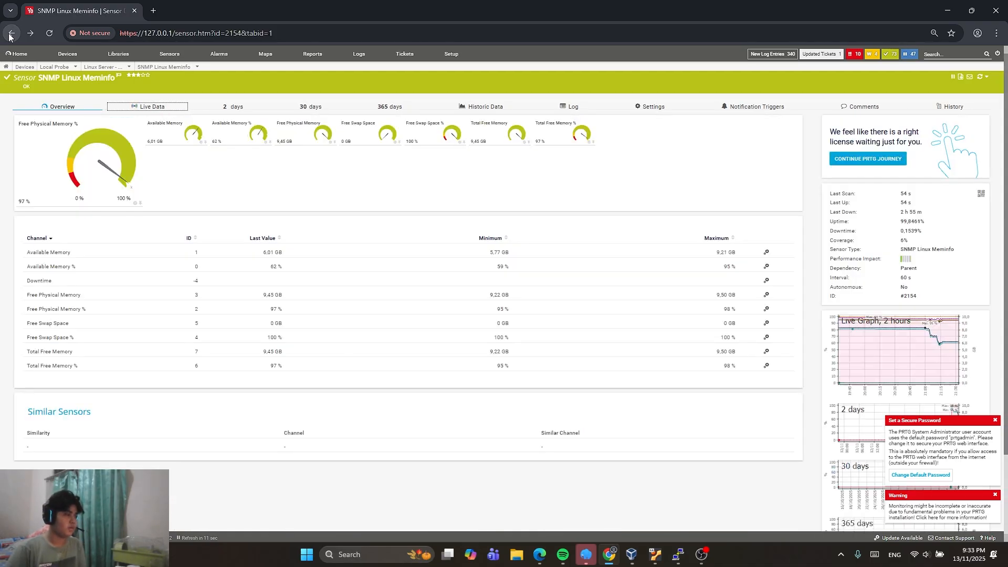
left_click(10, 36)
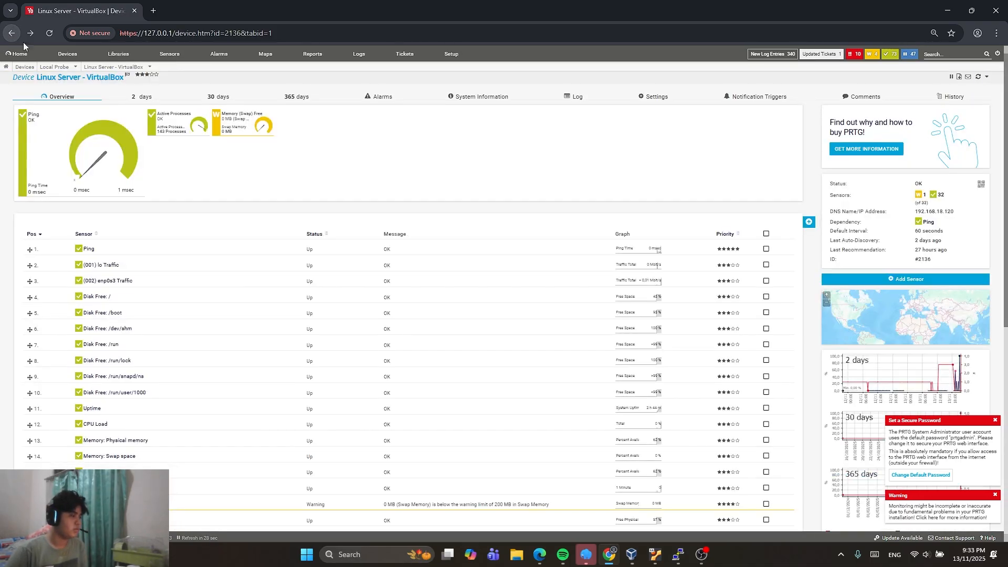